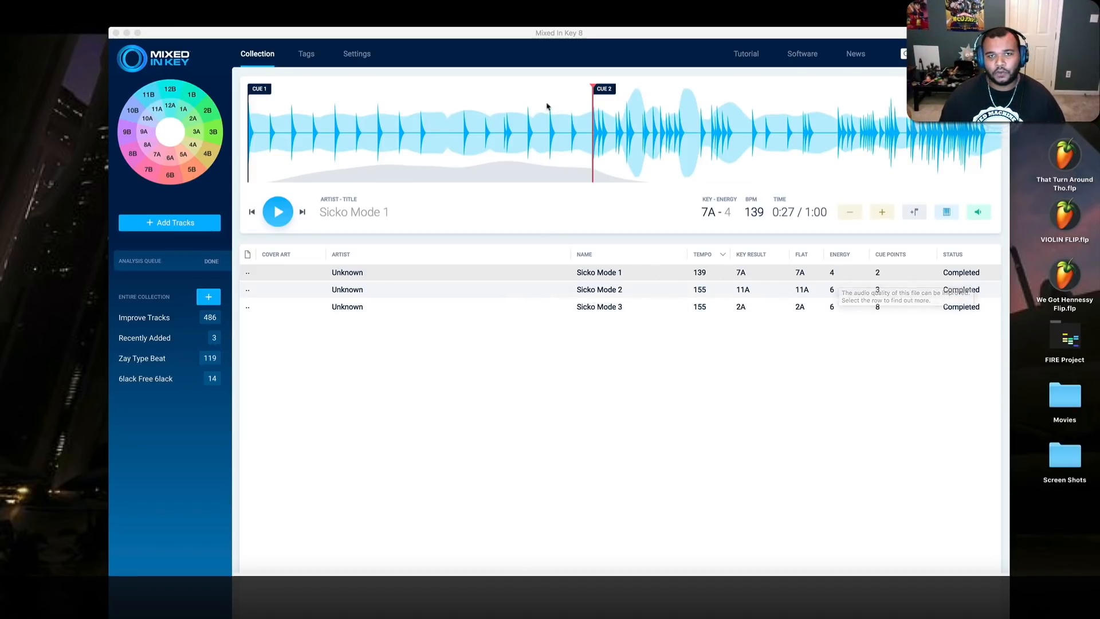
- Check the tempo and key results of the Sicko Mode tracks in the collection against the key wheel
left_click_drag(600, 32, 601, 19)
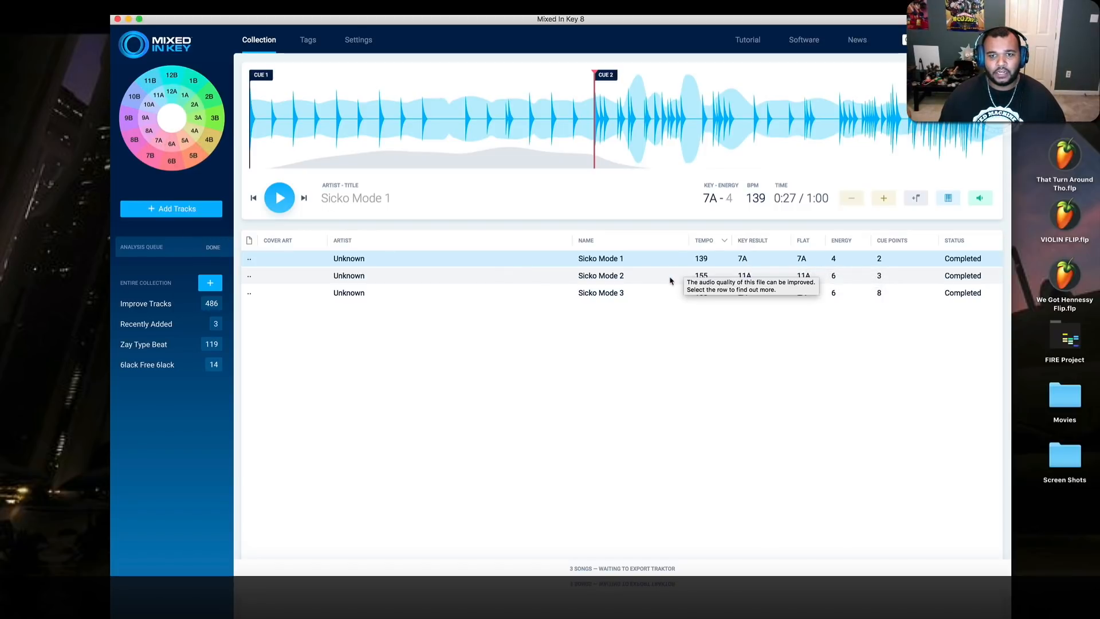
left_click(707, 270)
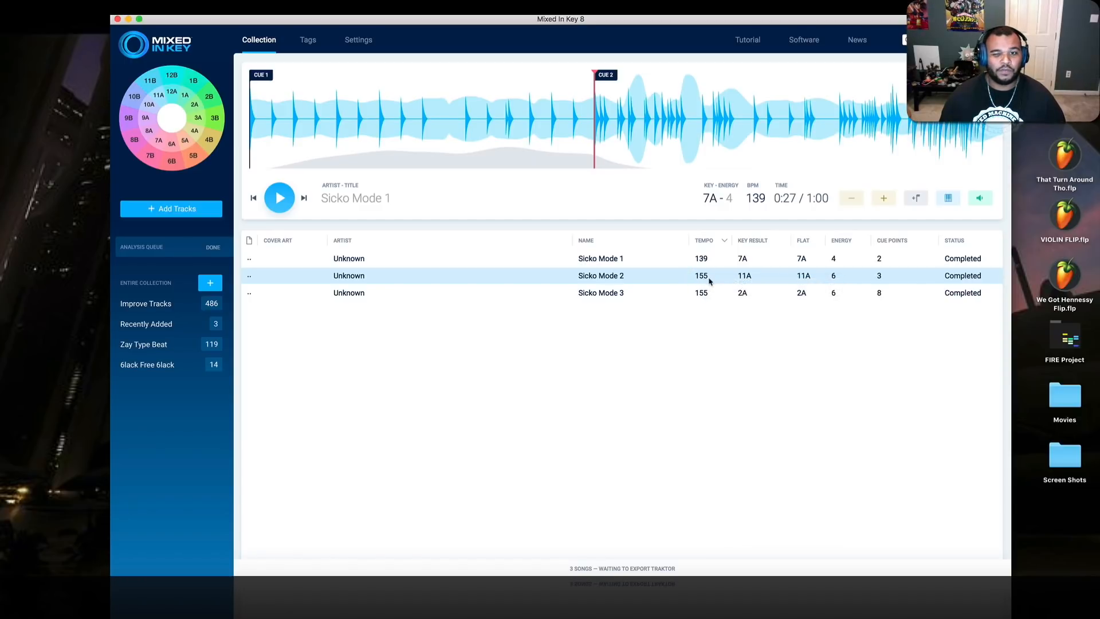
mouse_move(157, 99)
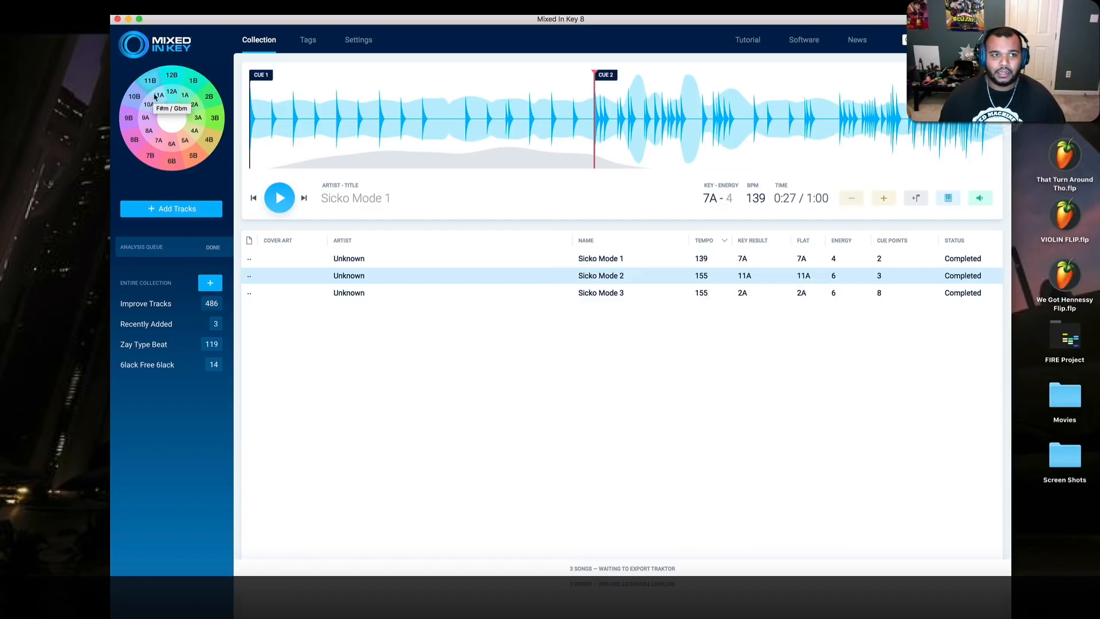
left_click(674, 297)
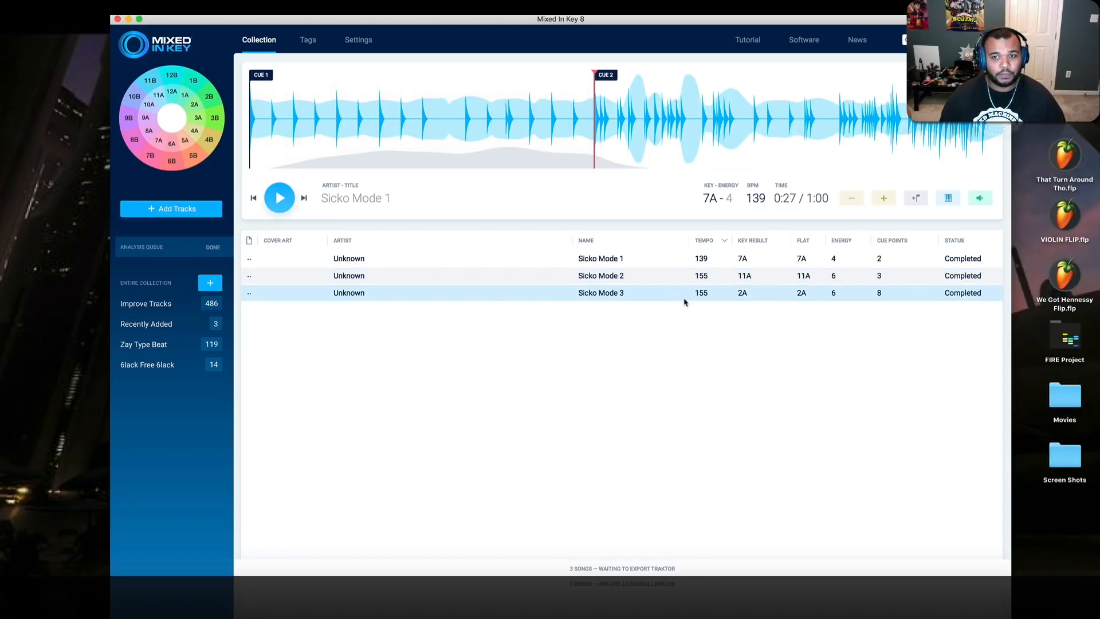
mouse_move(194, 109)
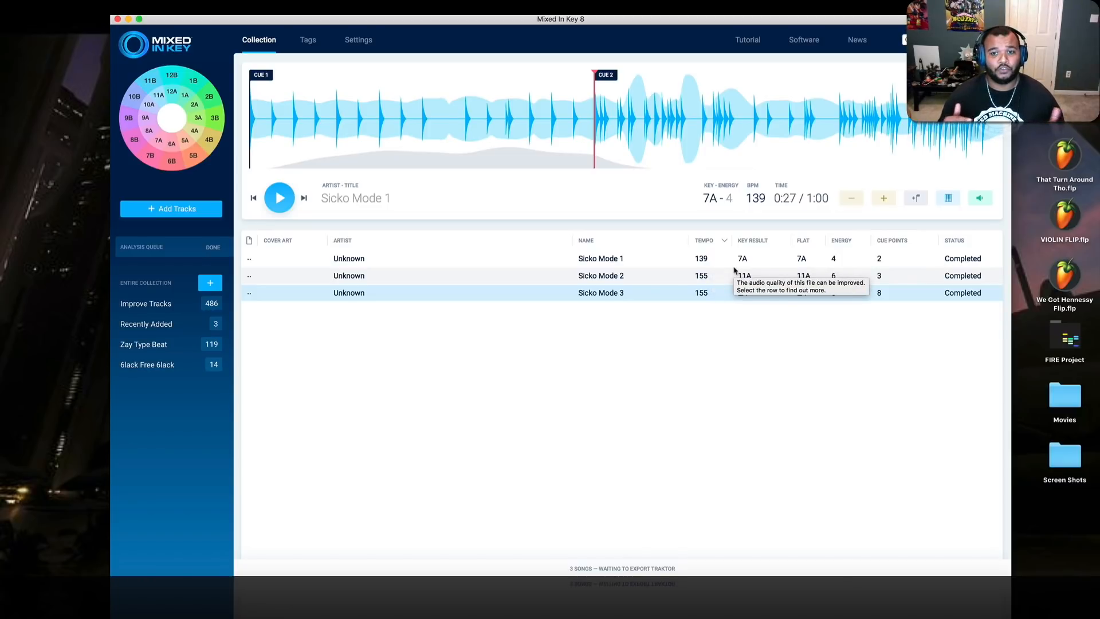
- Play Sicko Mode 1 from its first cue point, audition Sicko Mode 3, and pause playback
left_click(715, 261)
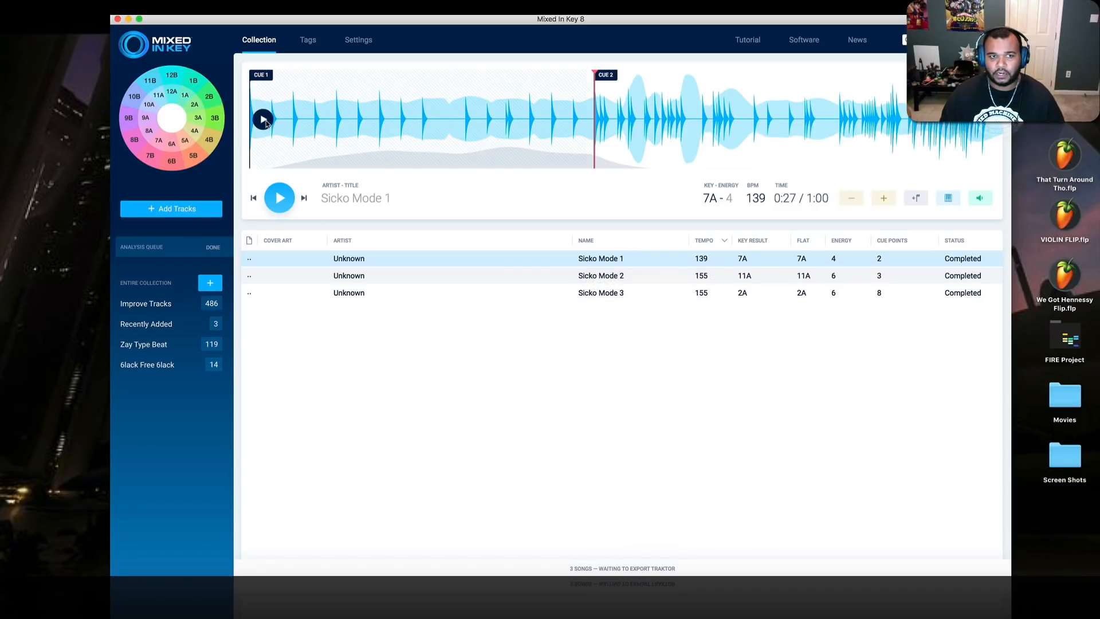
left_click(265, 121)
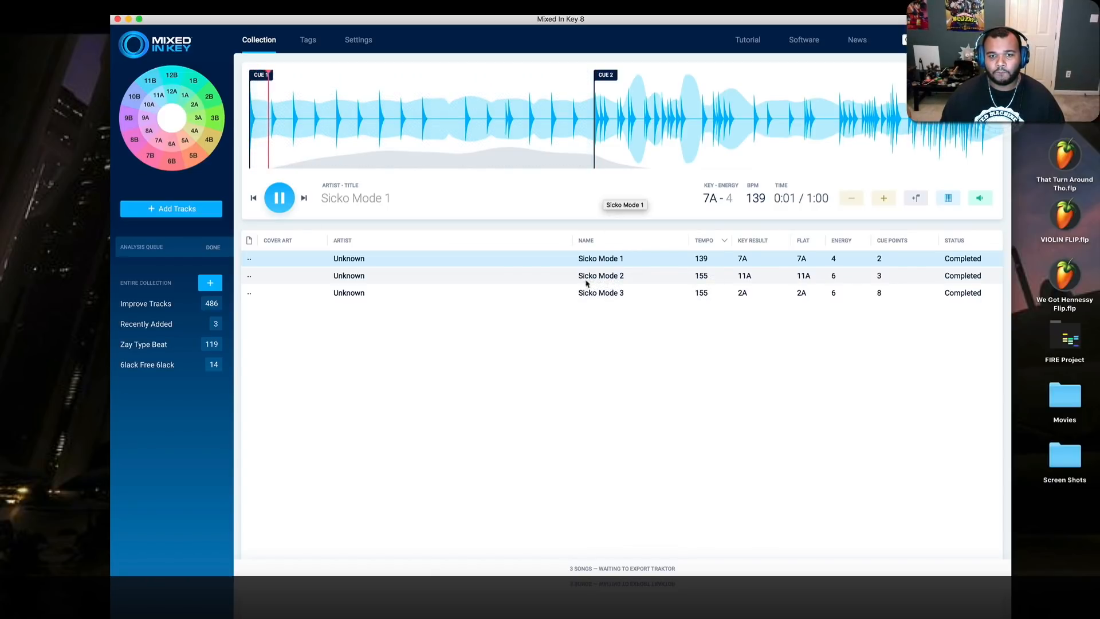
left_click(550, 293)
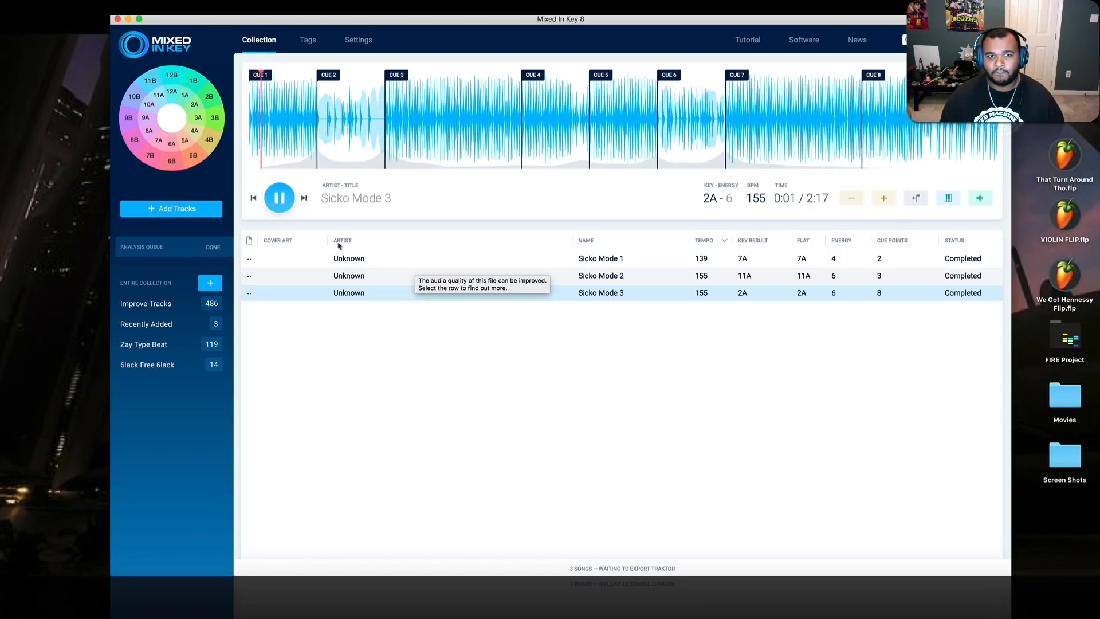
left_click(284, 199)
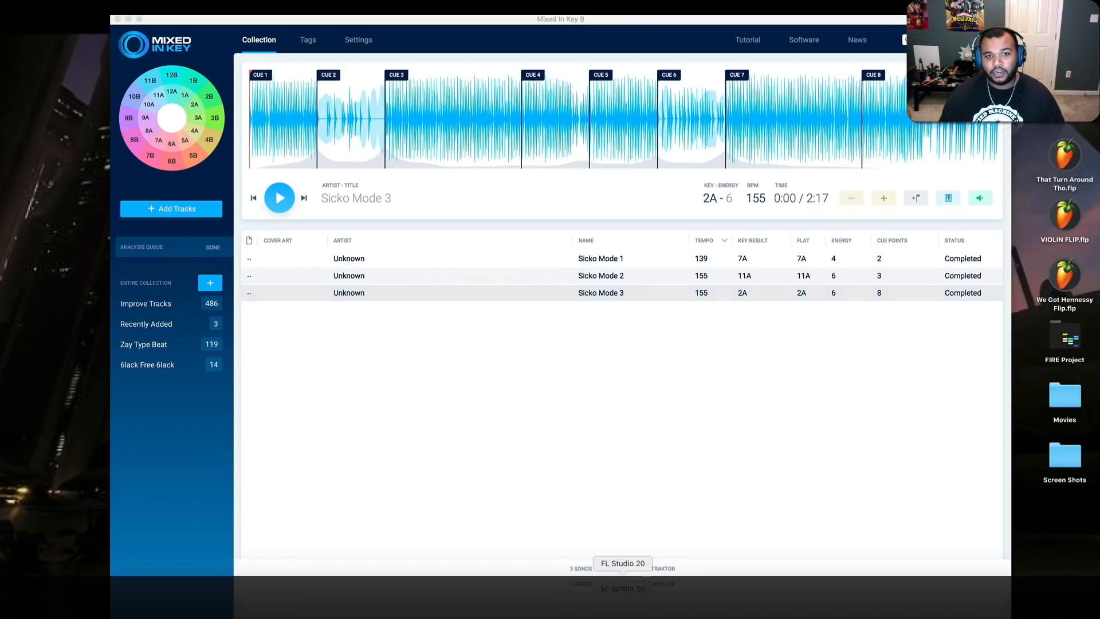
- Switch to FL Studio, insert an Xpand!2 channel above Kick and load the 17 Orange-Organ preset into it
left_click(623, 599)
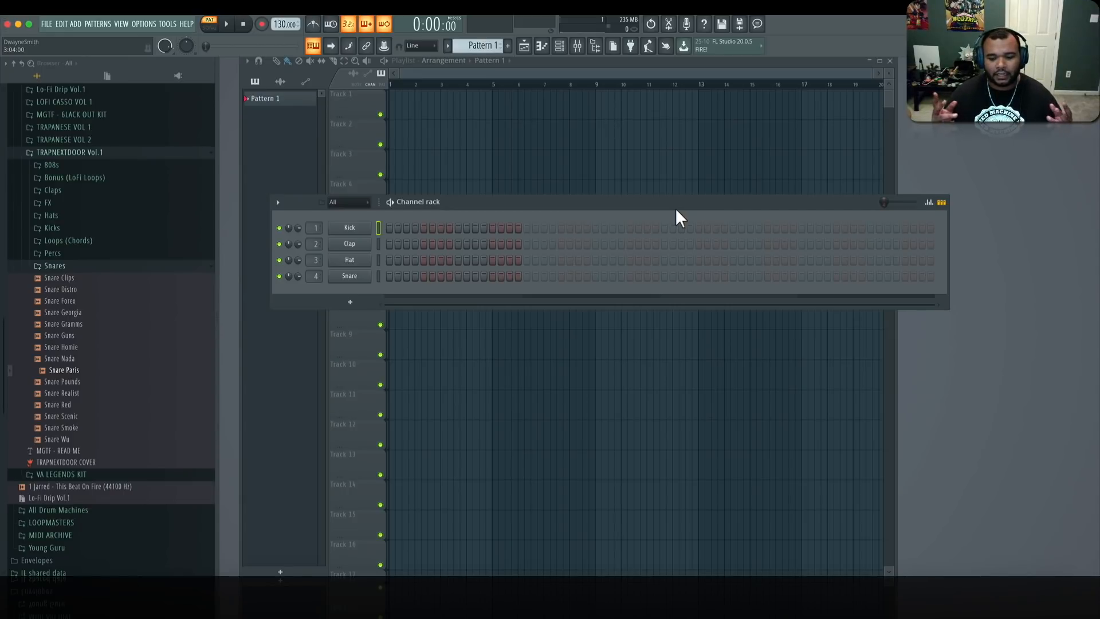
right_click(369, 227)
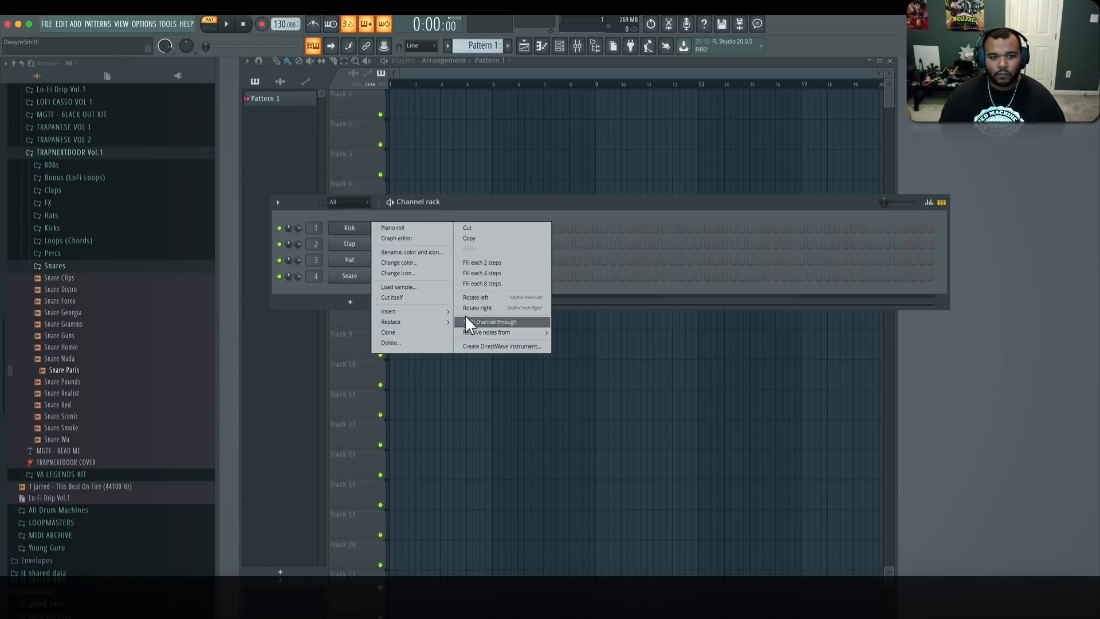
mouse_move(402, 311)
left_click(520, 427)
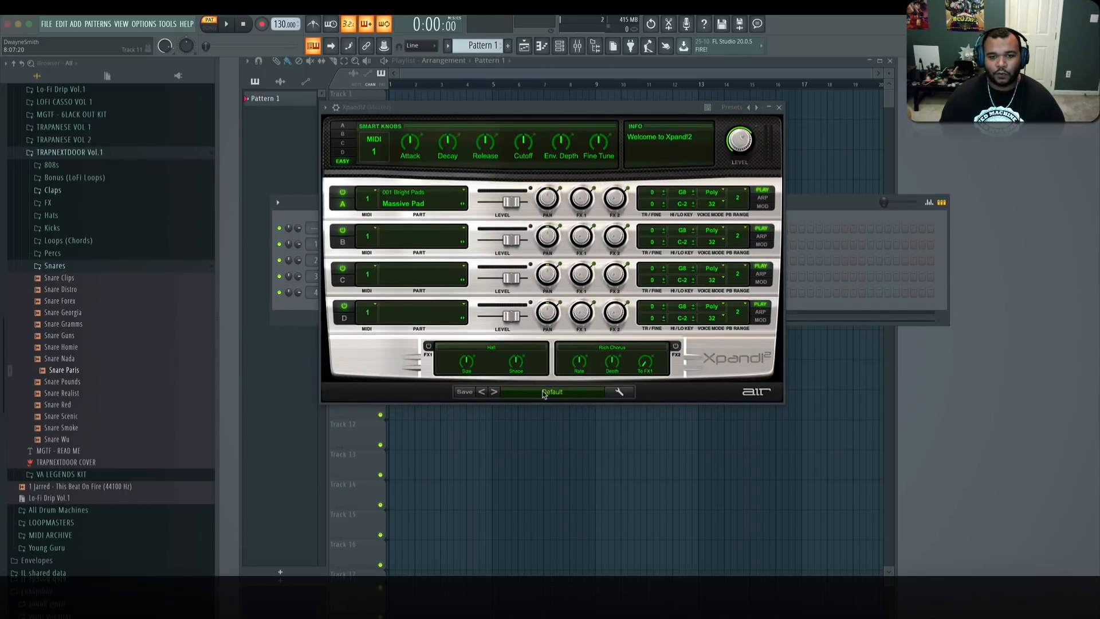
left_click(544, 394)
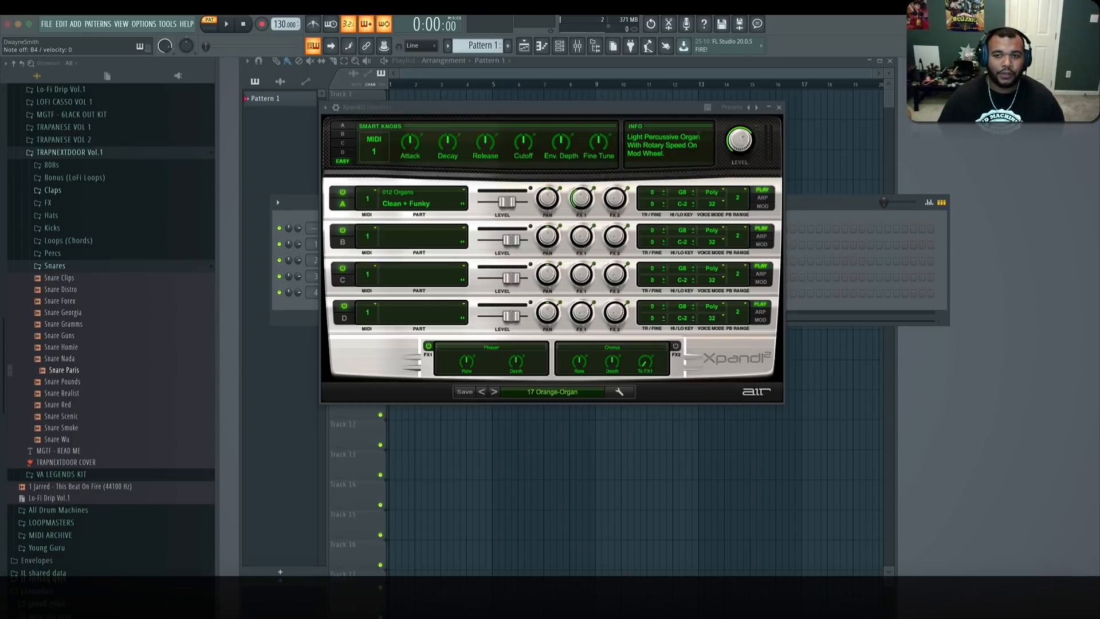
left_click(779, 107)
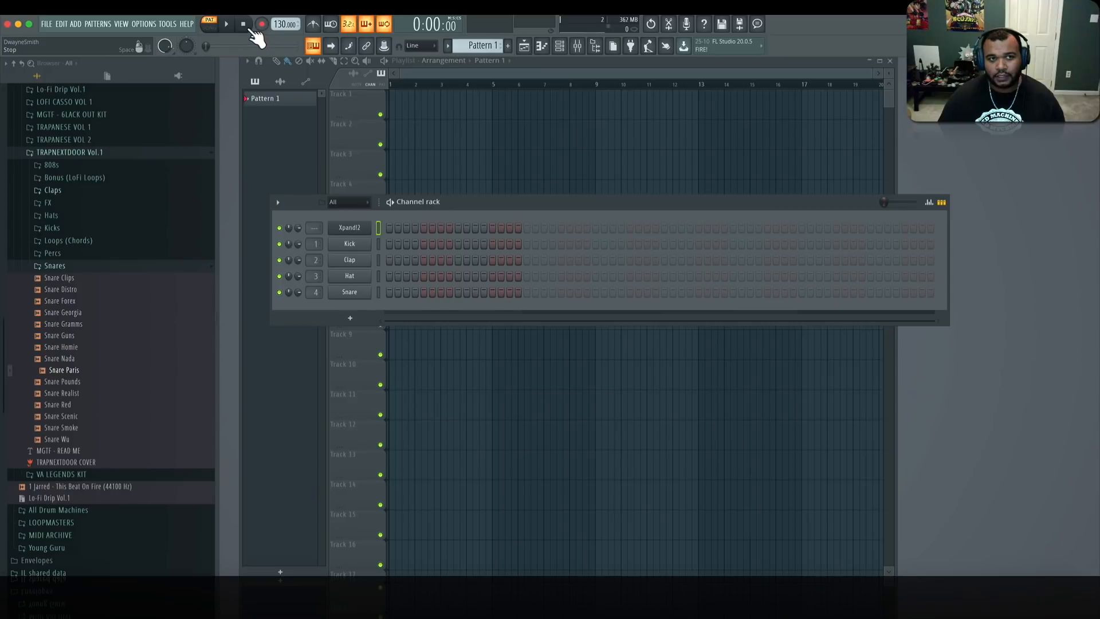
- Set the project tempo to 150 BPM and start playback
left_click_drag(285, 25, 285, 17)
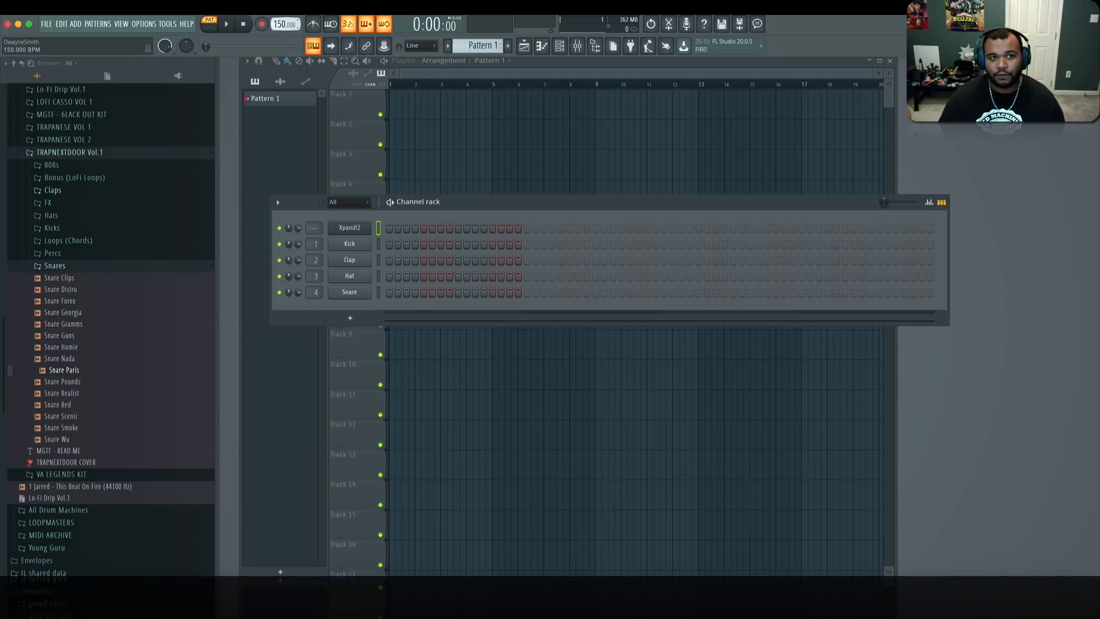
left_click(227, 24)
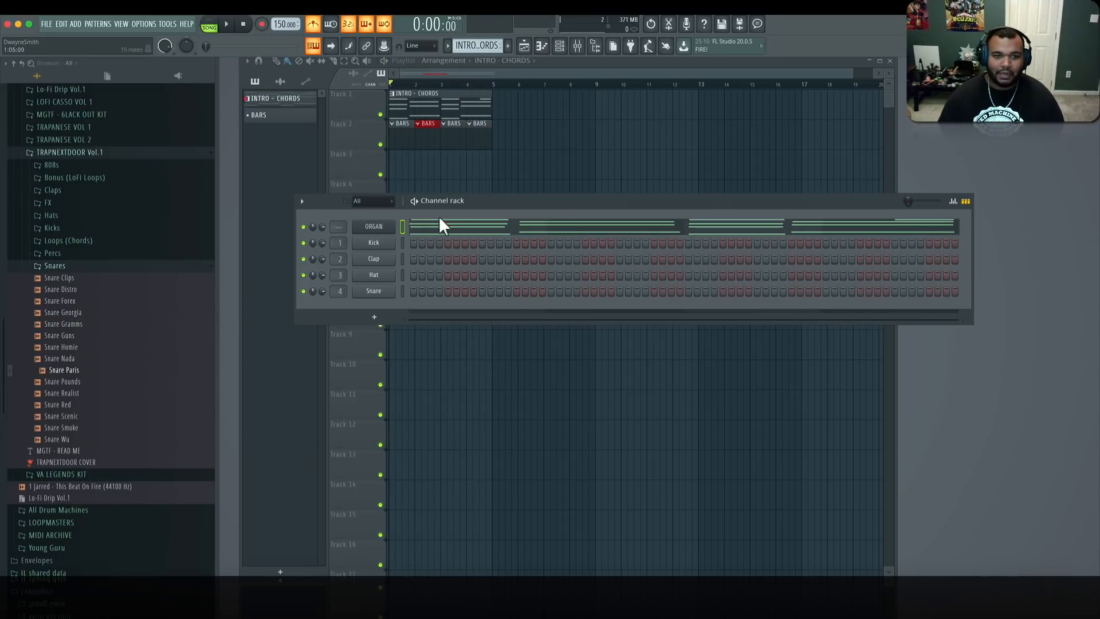
- Clone the ORGAN channel and load a preset from the 06 Polysynths category into the clone's Xpand!2
right_click(388, 225)
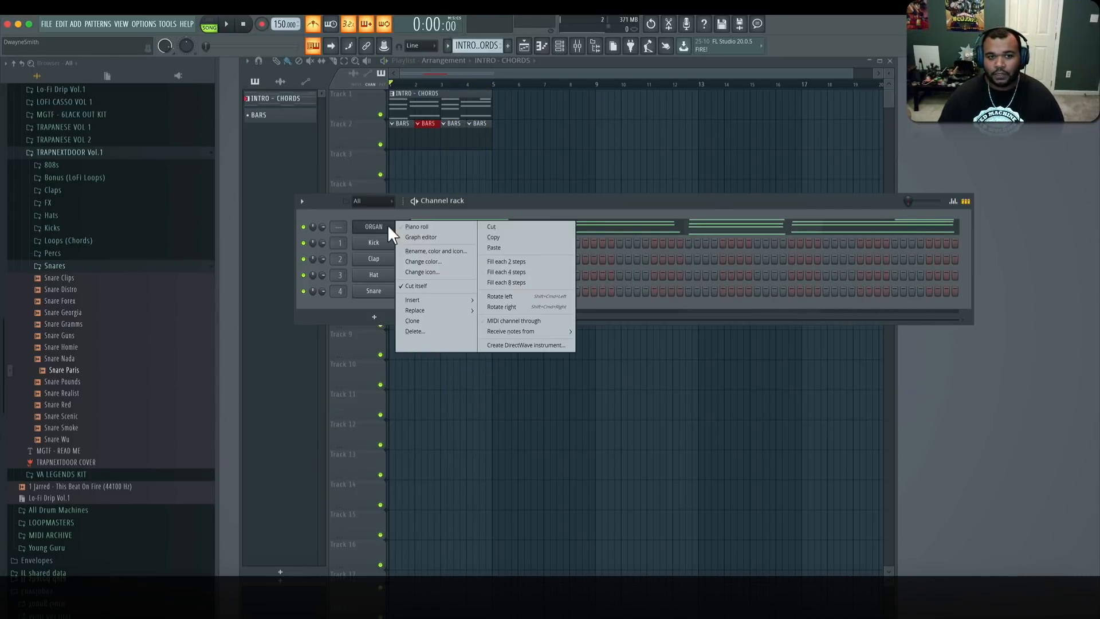
left_click(457, 316)
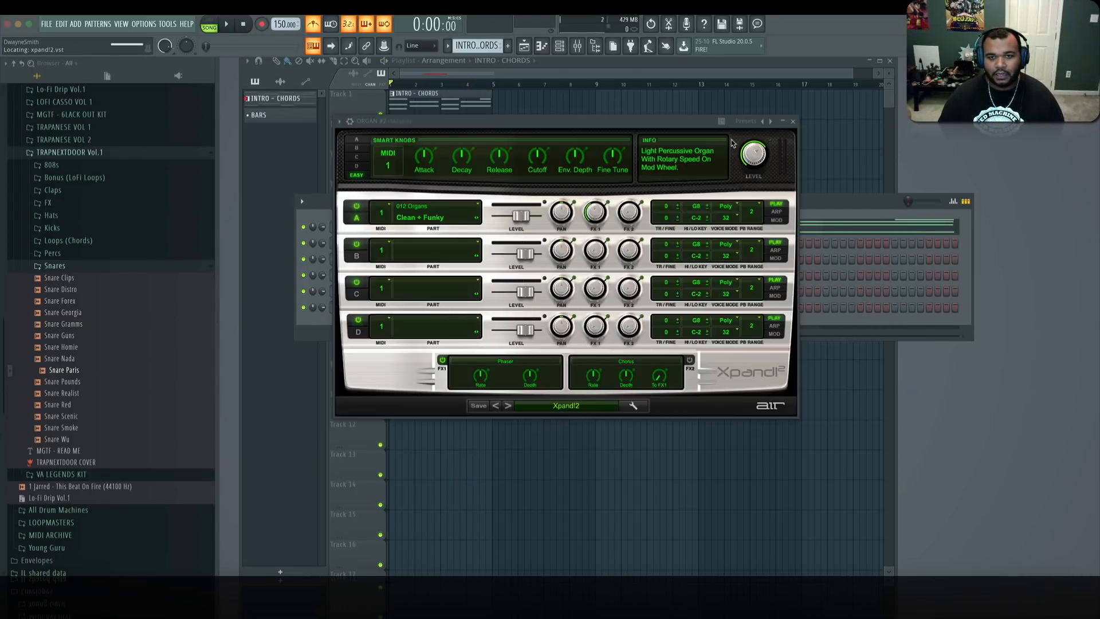
left_click(561, 407)
mouse_move(561, 410)
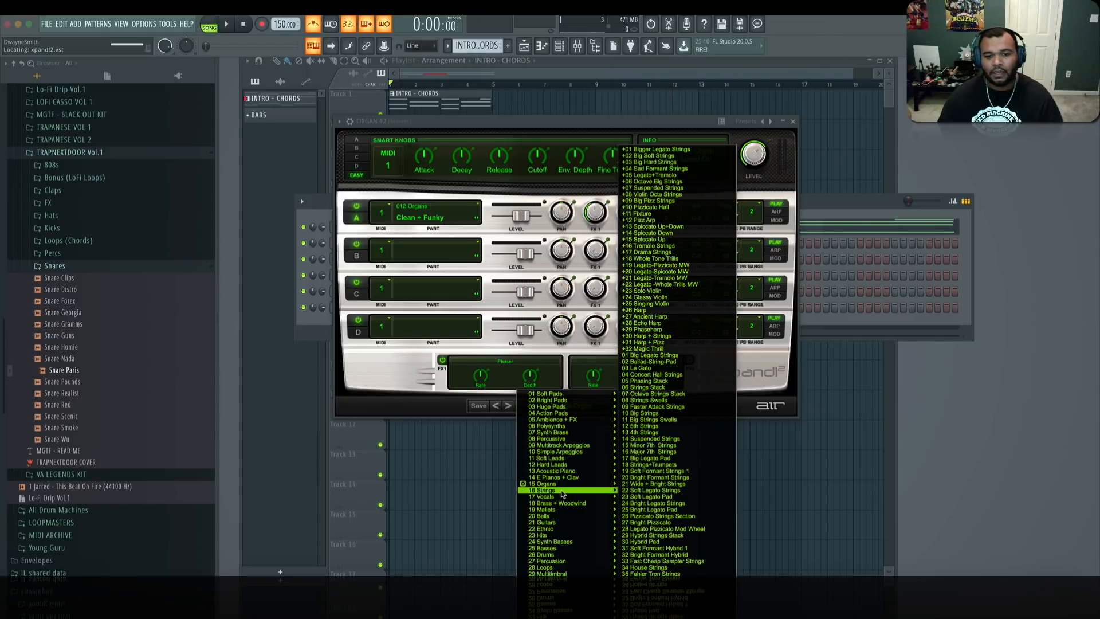
mouse_move(580, 508)
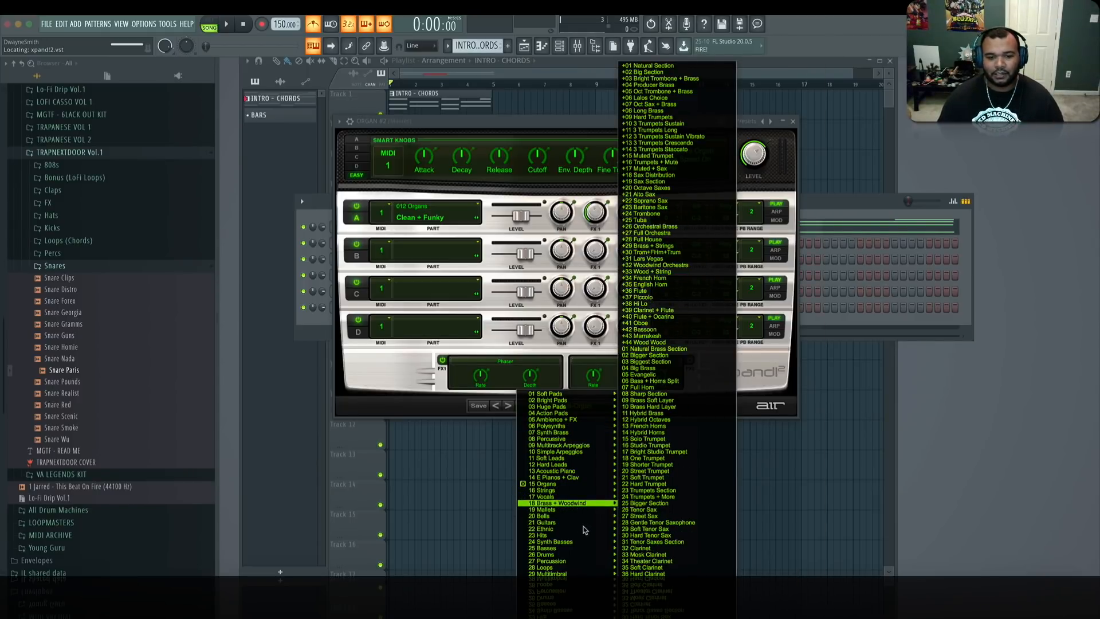
mouse_move(579, 427)
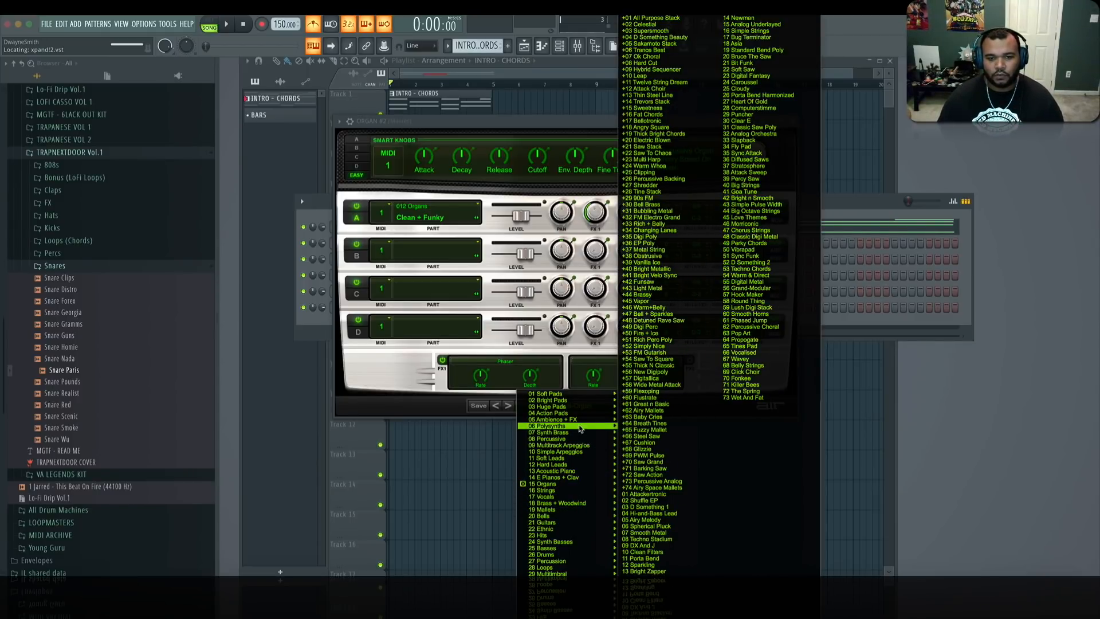
left_click(662, 95)
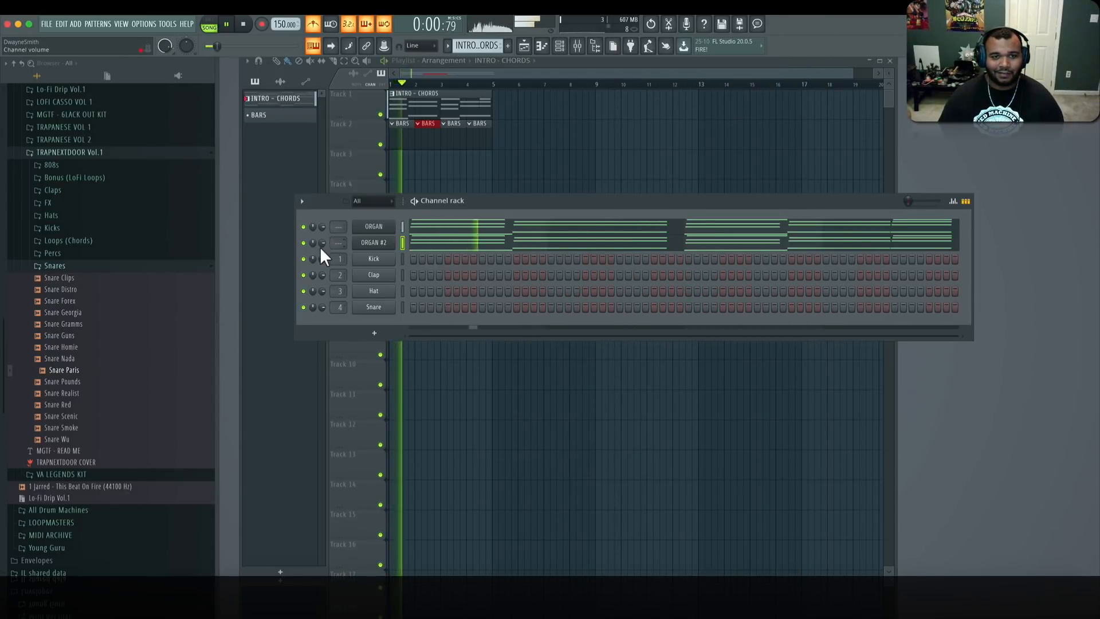
- Set the ORGAN #2 channel's volume to about 52% during playback and rename the channel POLY
mouse_move(321, 245)
left_mouse_down()
mouse_move(322, 261)
mouse_move(322, 236)
mouse_move(322, 246)
left_mouse_up()
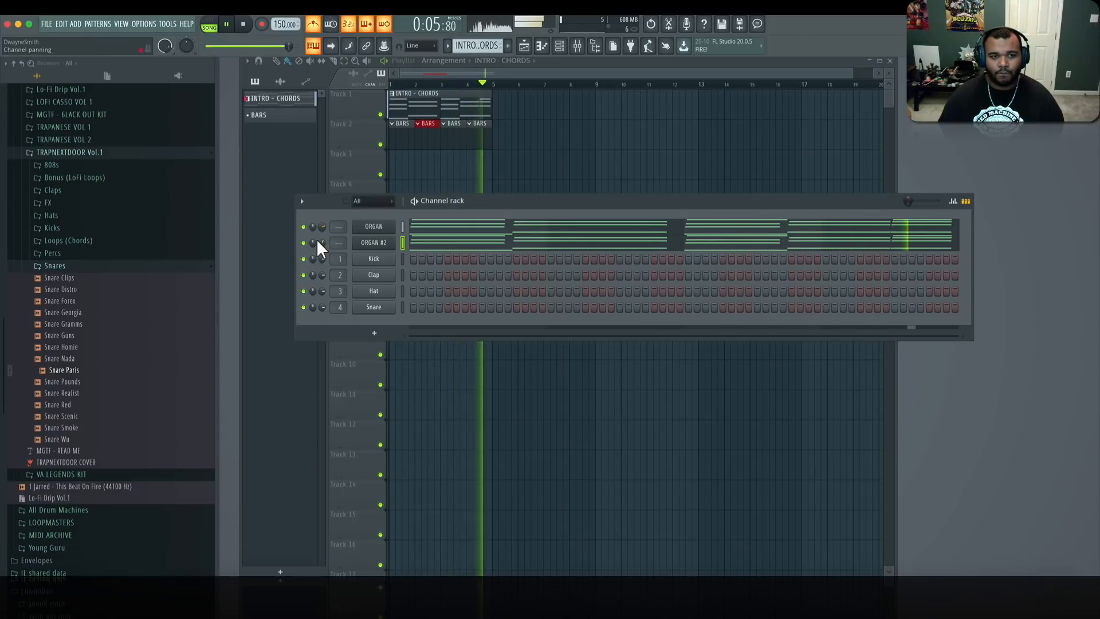
key("space")
key("F2")
type("POLY")
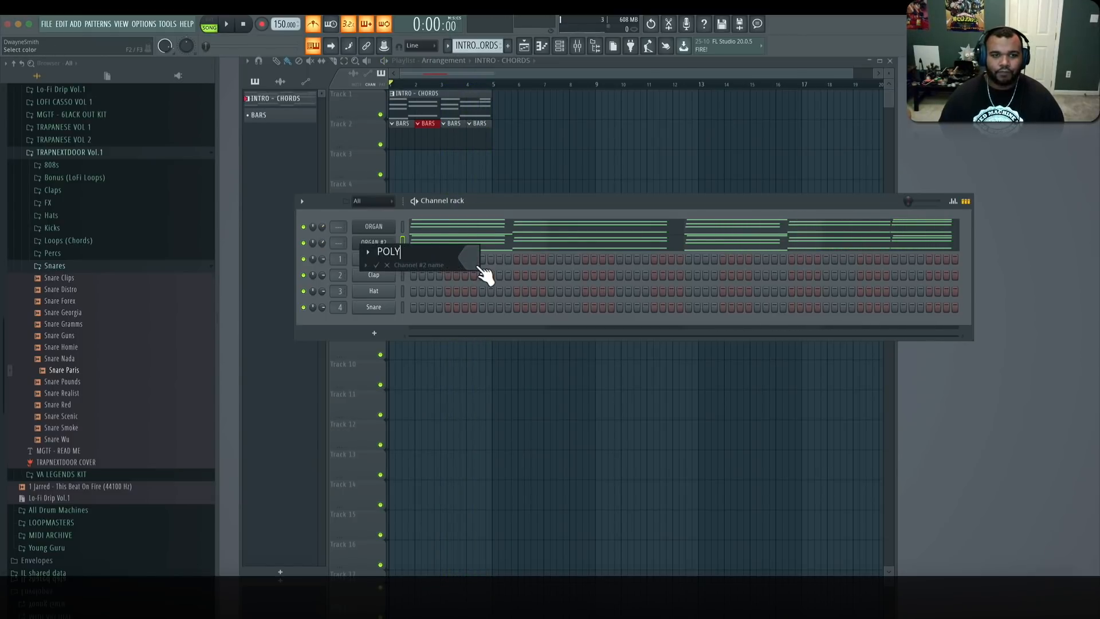
key("Return")
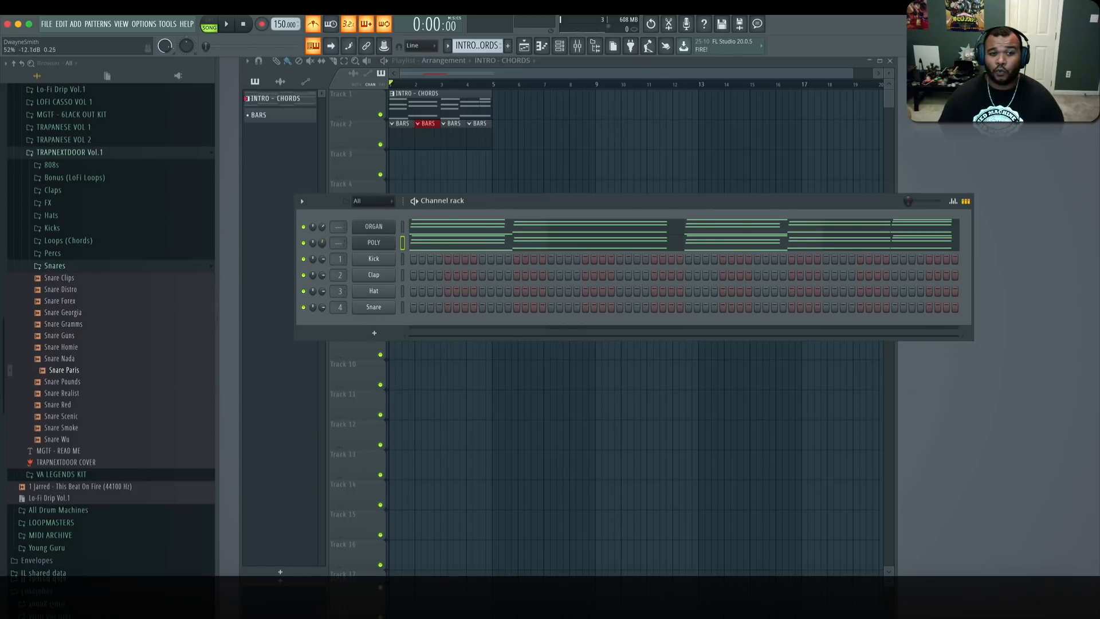
- Clone the POLY channel and choose another Xpand!2 preset for the clone
right_click(395, 241)
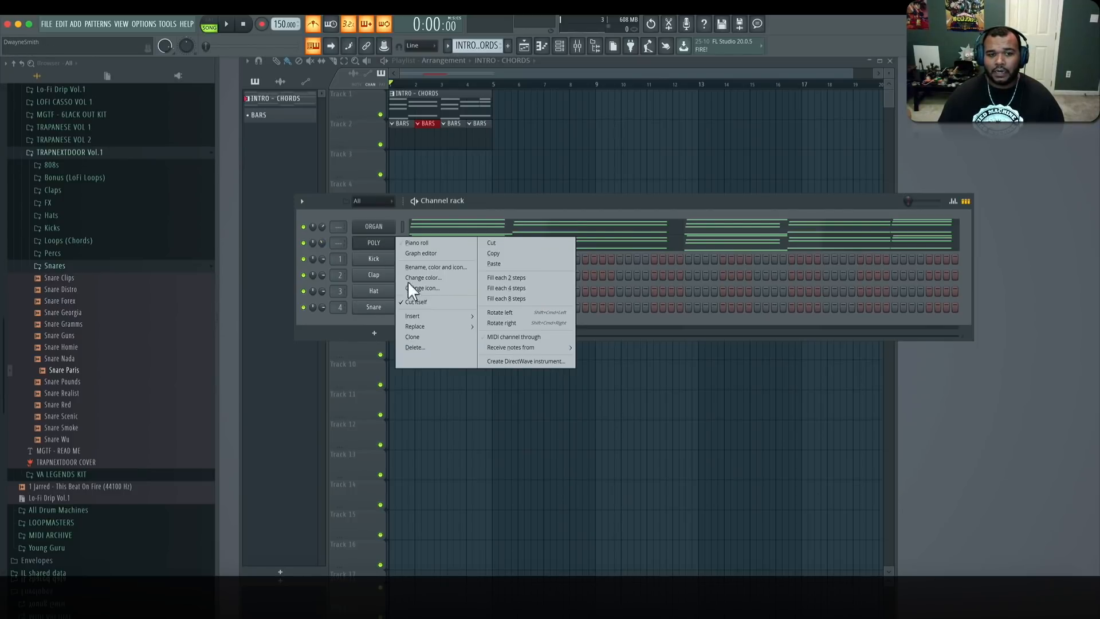
left_click(441, 338)
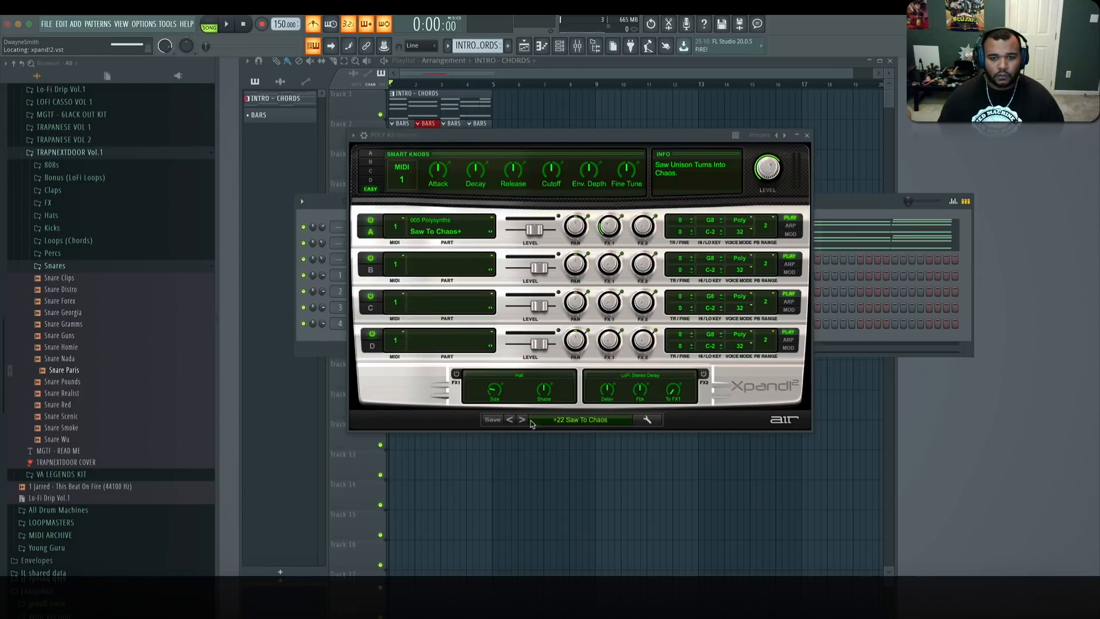
left_click(586, 423)
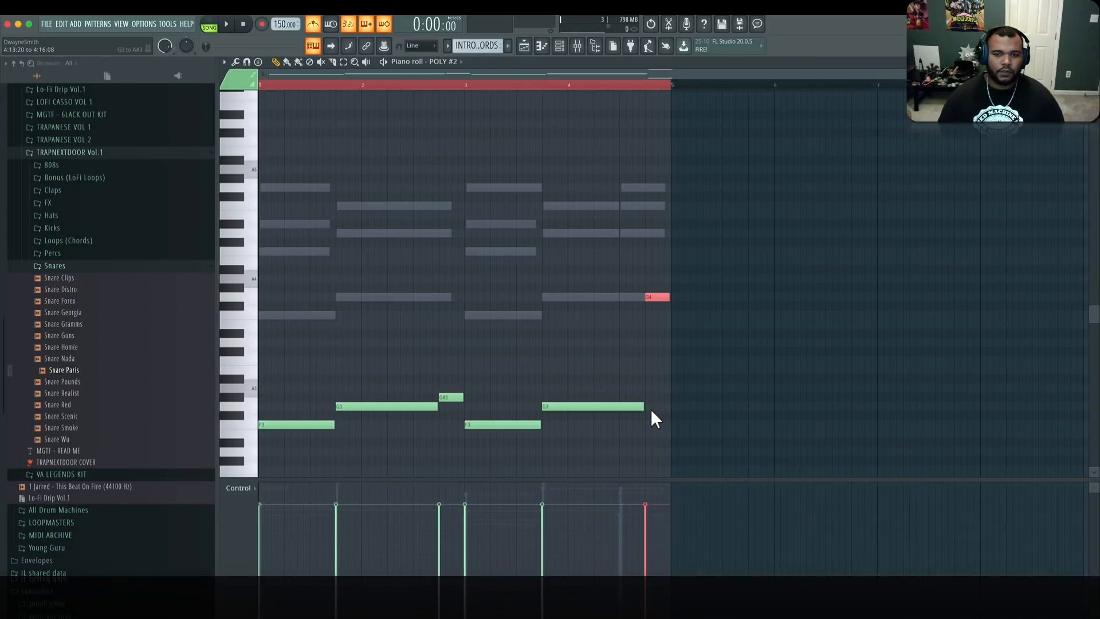
- Deselect the last note in the POLY #2 piano roll, play the low notes back and close the piano roll
left_click(544, 332, "super")
key("space")
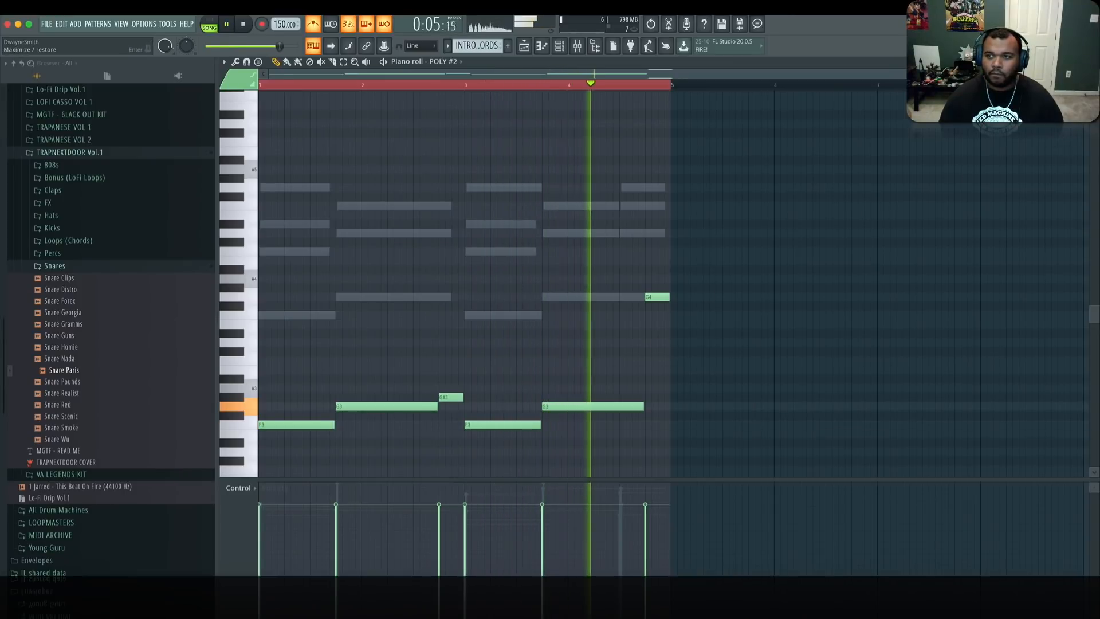
left_click(1093, 61)
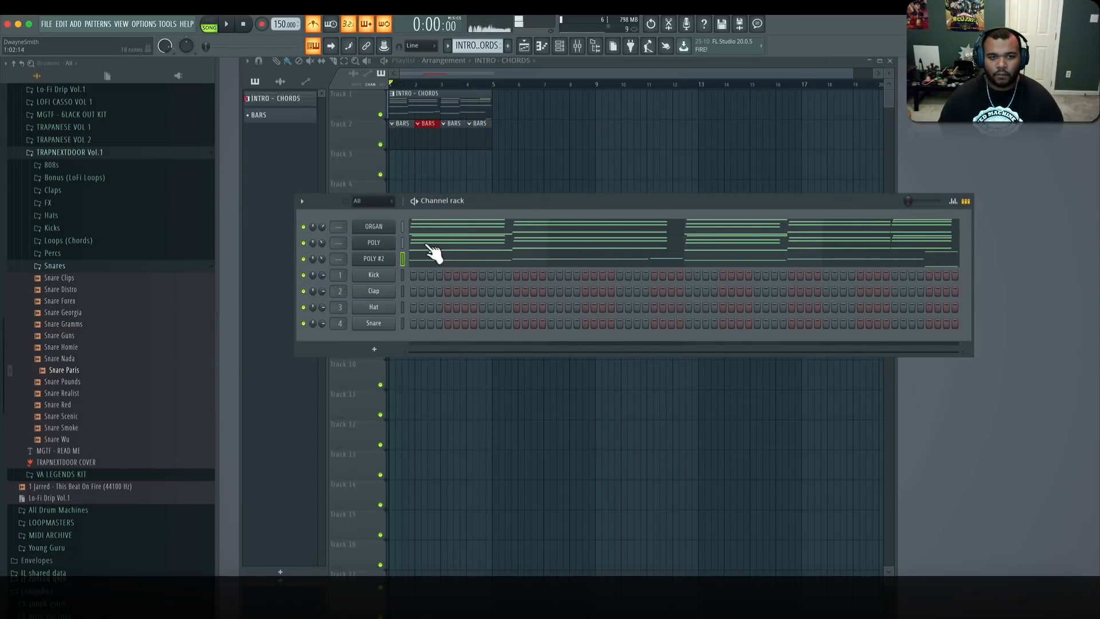
- Change the ORGAN channel's Xpand!2 preset to 20 Old Full Bars while auditioning it, and stop playback
left_click(378, 228)
key("space")
left_click(494, 392)
key("space")
left_click(494, 392)
left_click(494, 392)
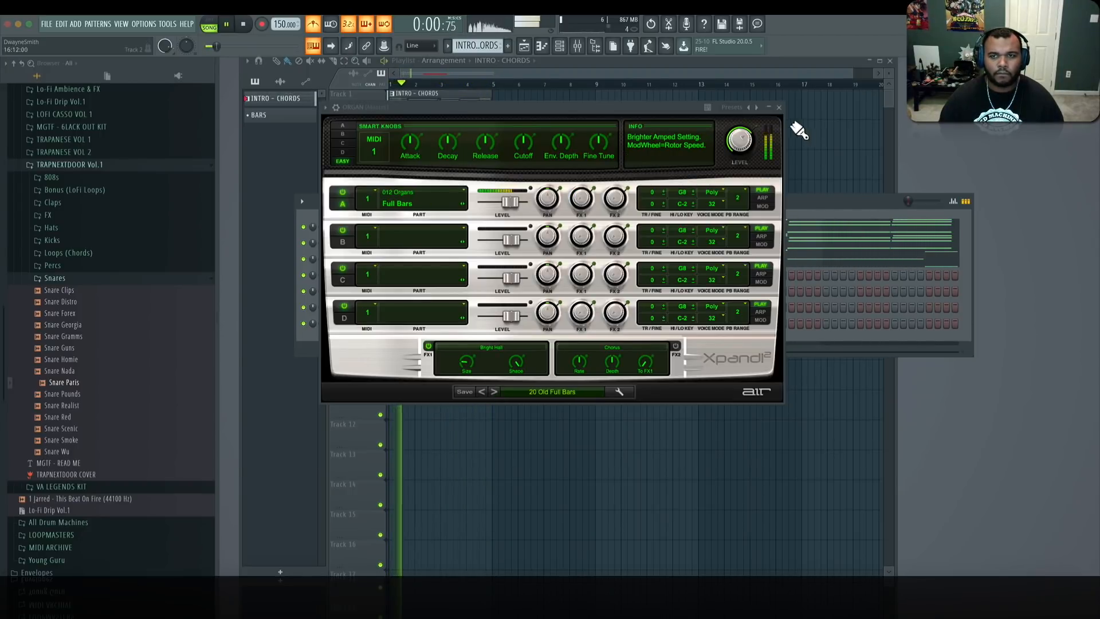
left_click(779, 107)
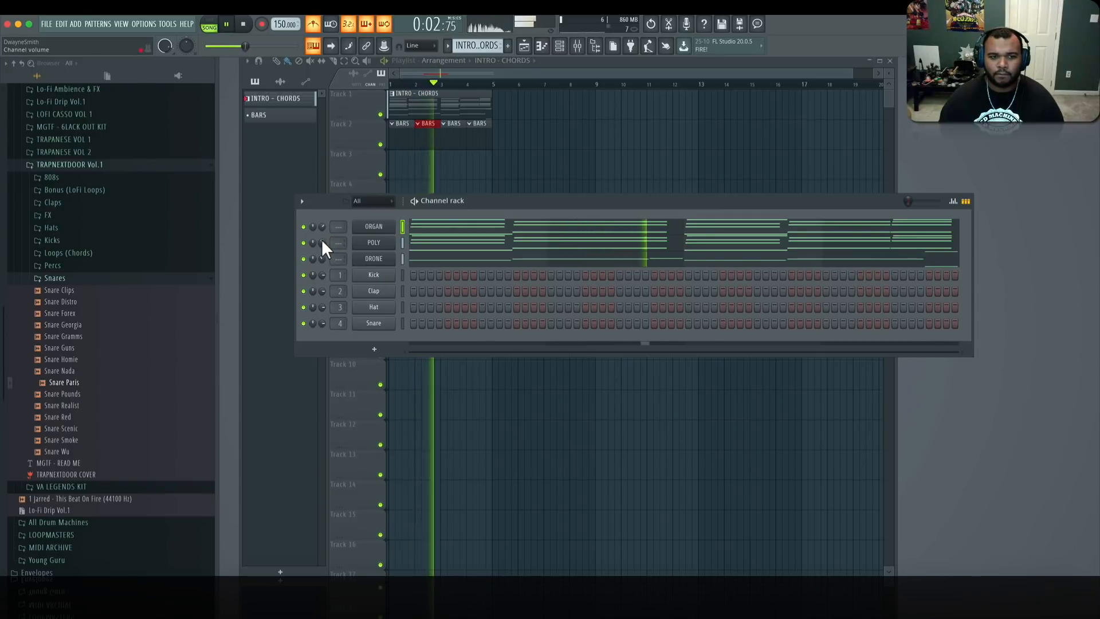
key("space")
- Create a new pattern named SNARE ROLL and load the Snare Paris sample into the Snare channel
left_click(685, 190)
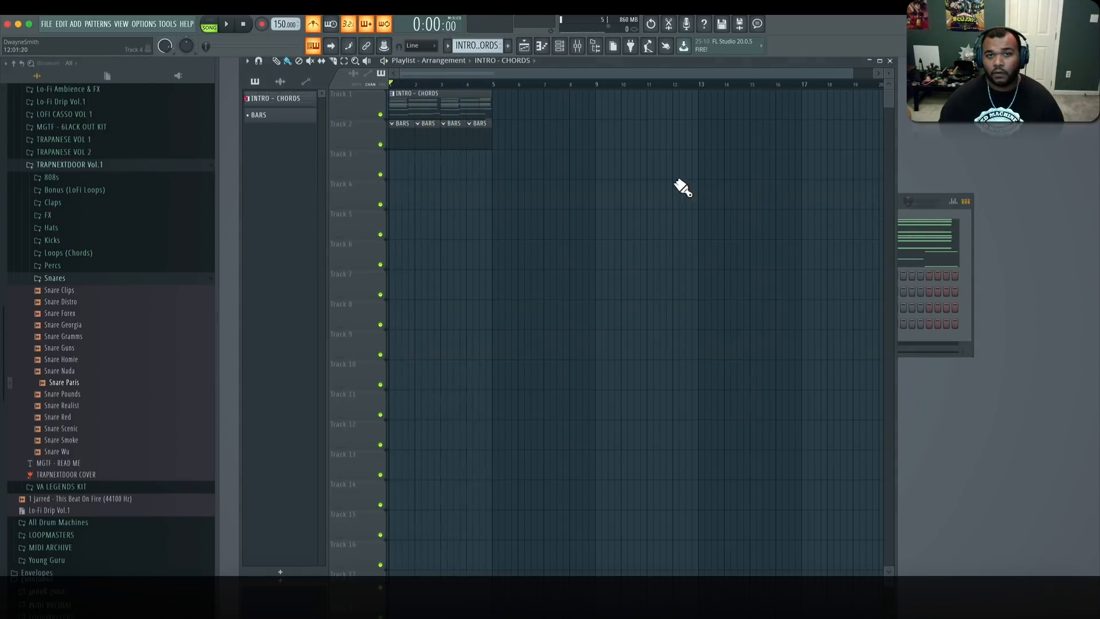
left_click(917, 215)
left_click(508, 45)
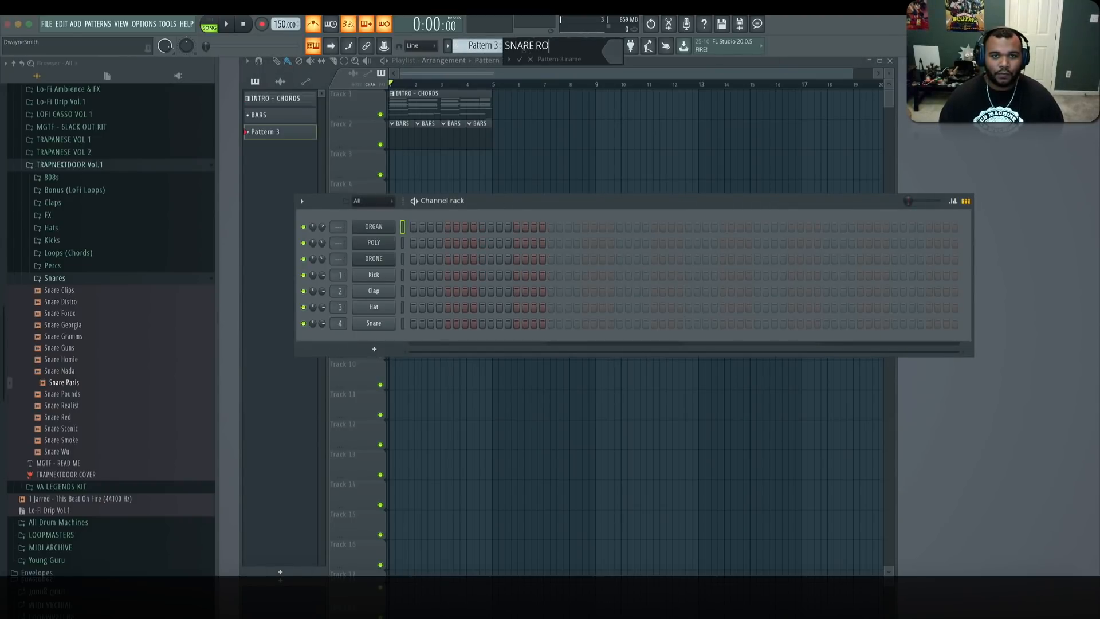
type("SNARE ROLL")
key("Return")
left_click_drag(64, 382, 377, 325)
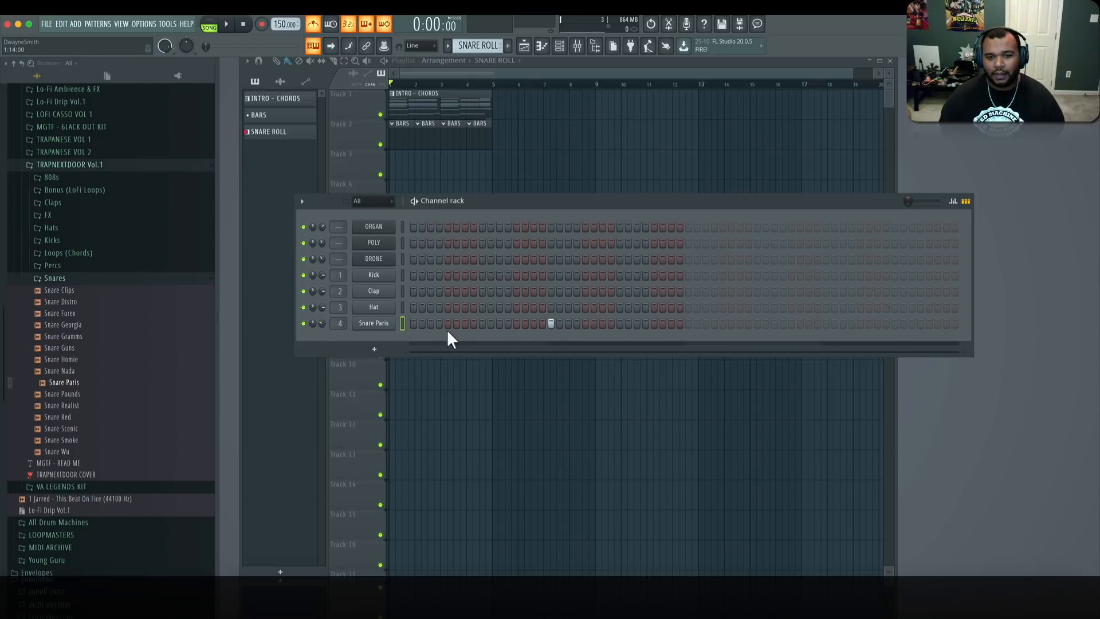
- Fill every second step of the Snare Paris channel and show its note pitches in the graph editor
right_click(383, 322)
left_click(537, 357)
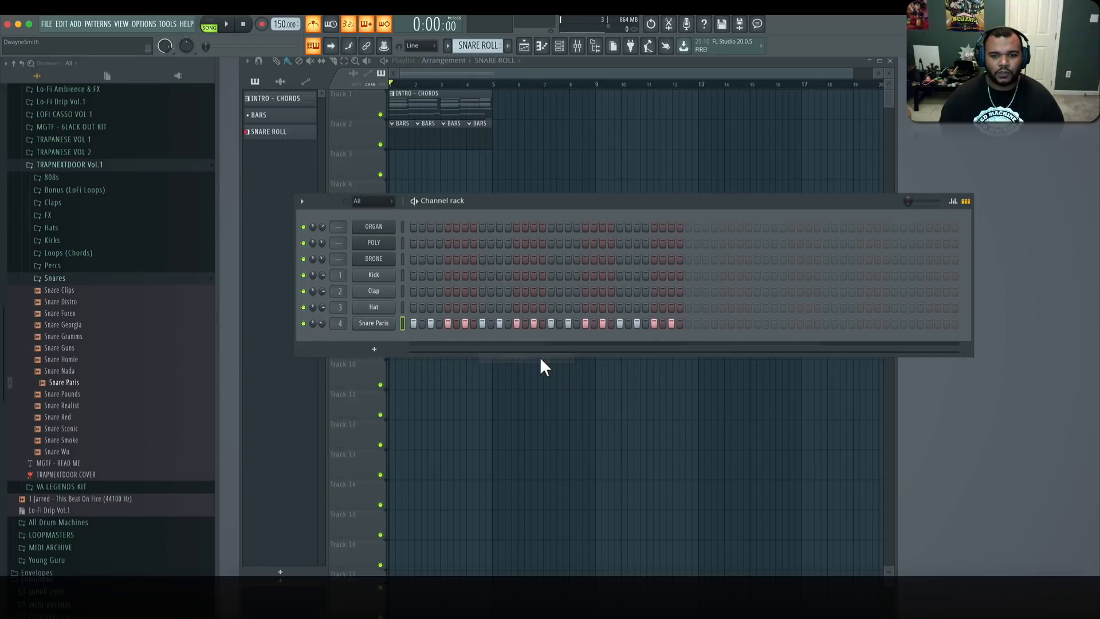
left_click(954, 203)
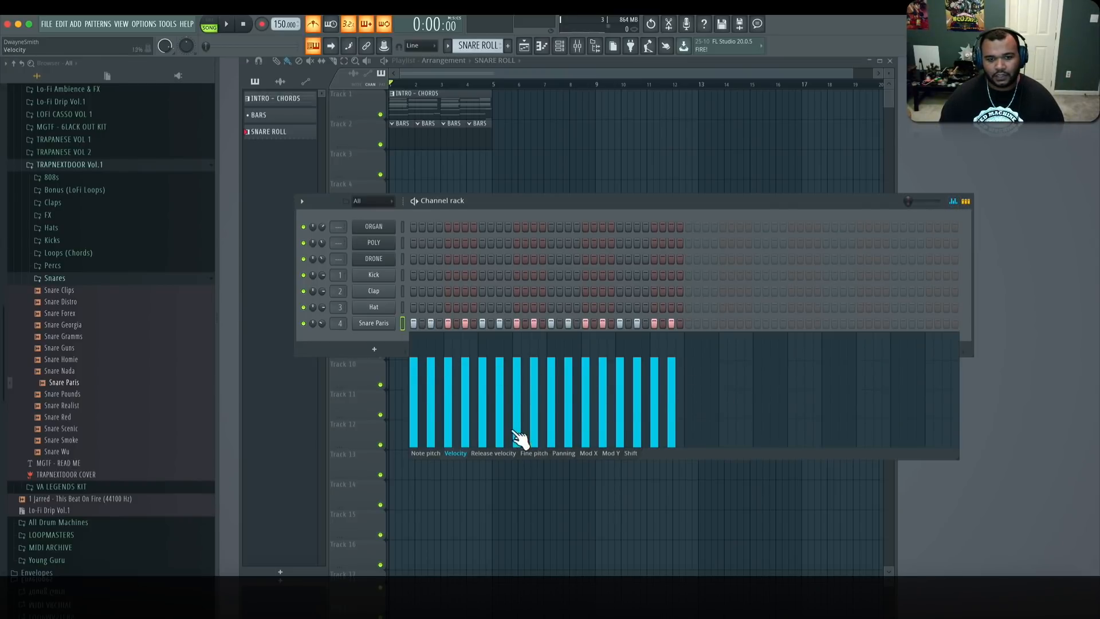
left_click(532, 453)
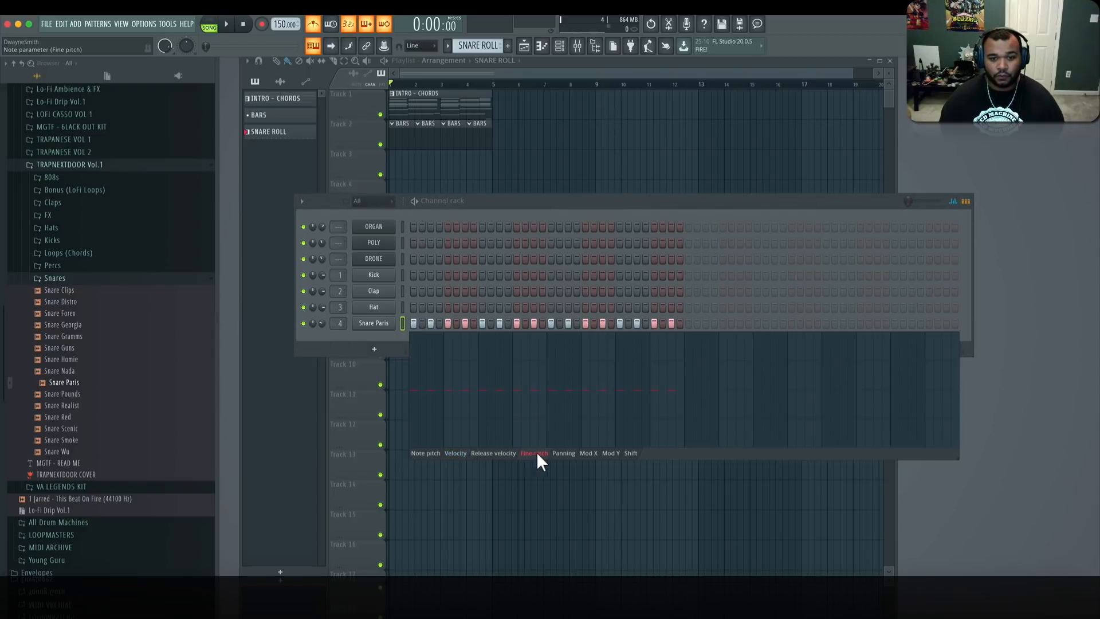
left_click(426, 454)
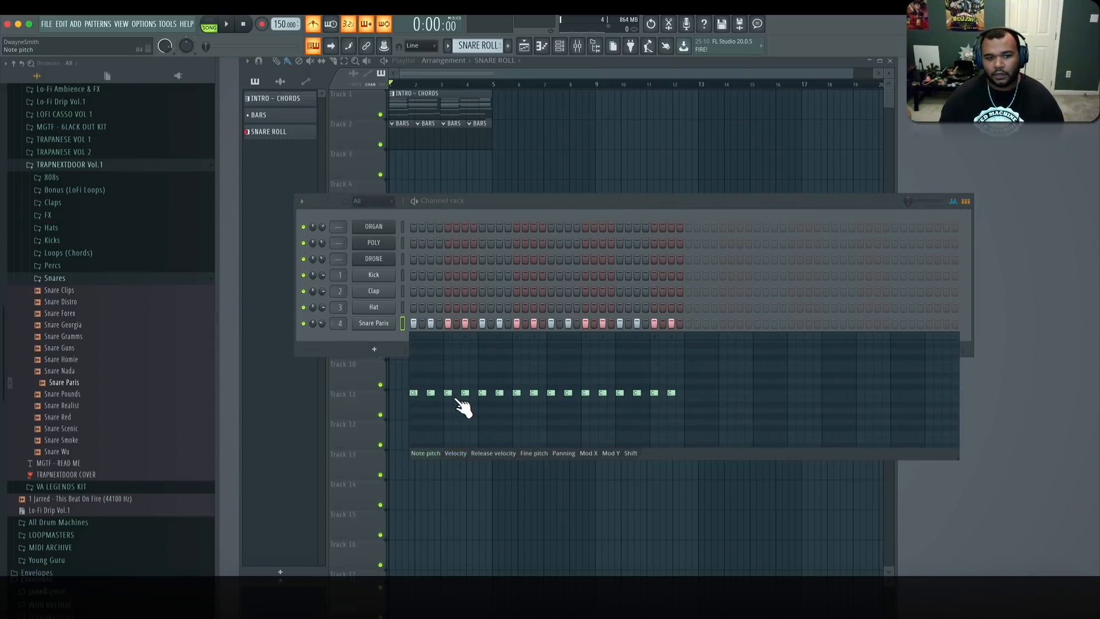
- Switch playback to pattern mode and play the SNARE ROLL pattern
key("space")
key("space")
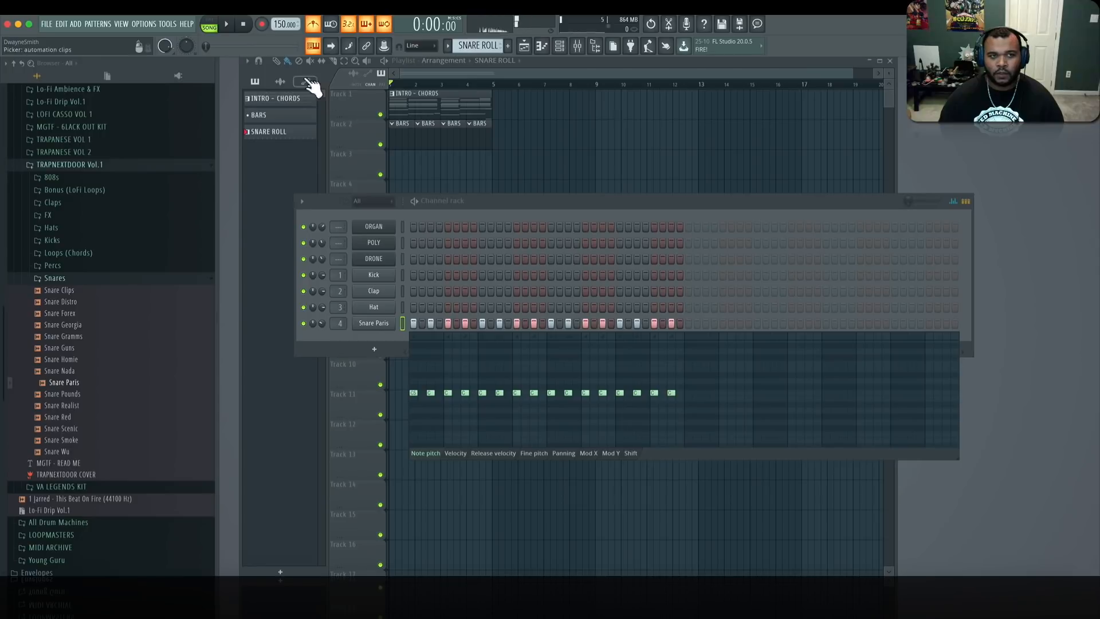
left_click(210, 26)
key("space")
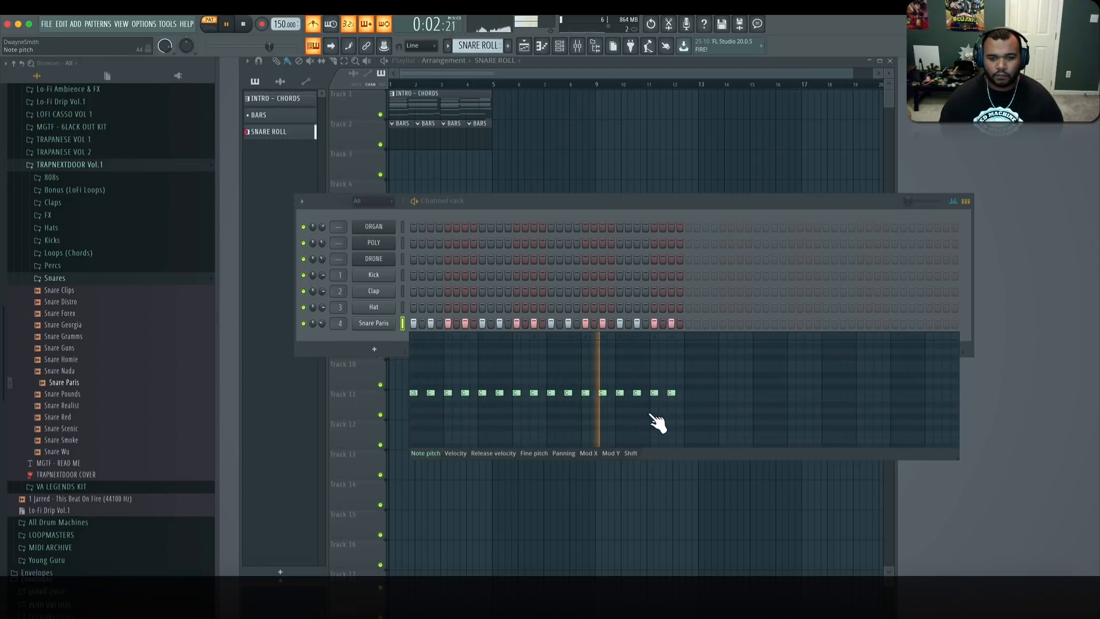
key("space")
- Lower the second, third and fourth groups of four Snare Paris hits to A#, A and G
left_click(690, 395)
key("ctrl+z")
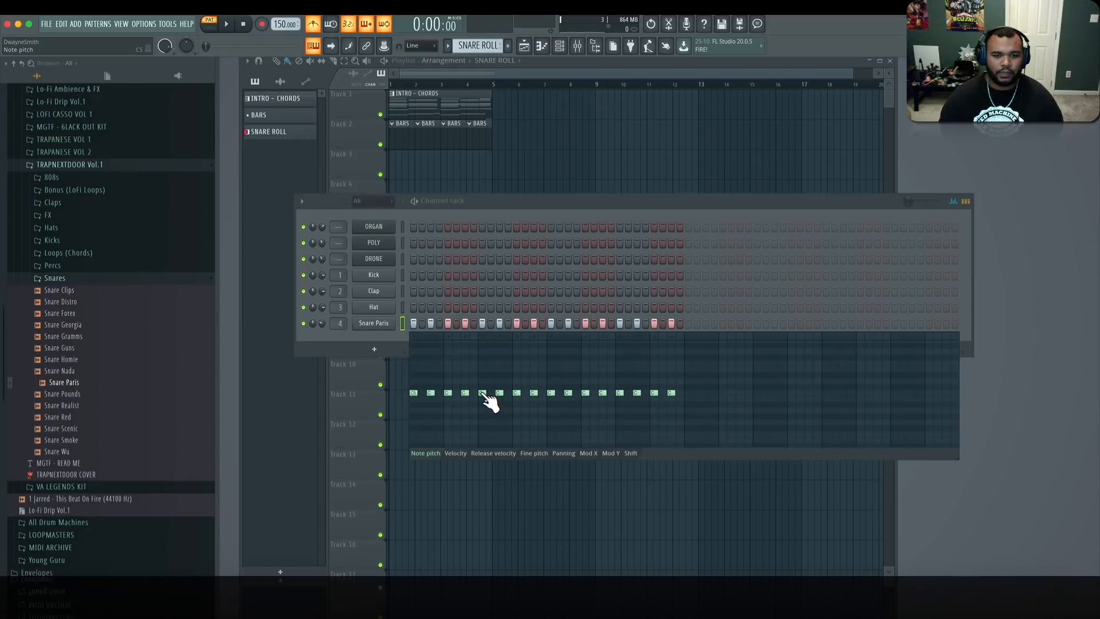
left_click_drag(482, 394, 500, 404)
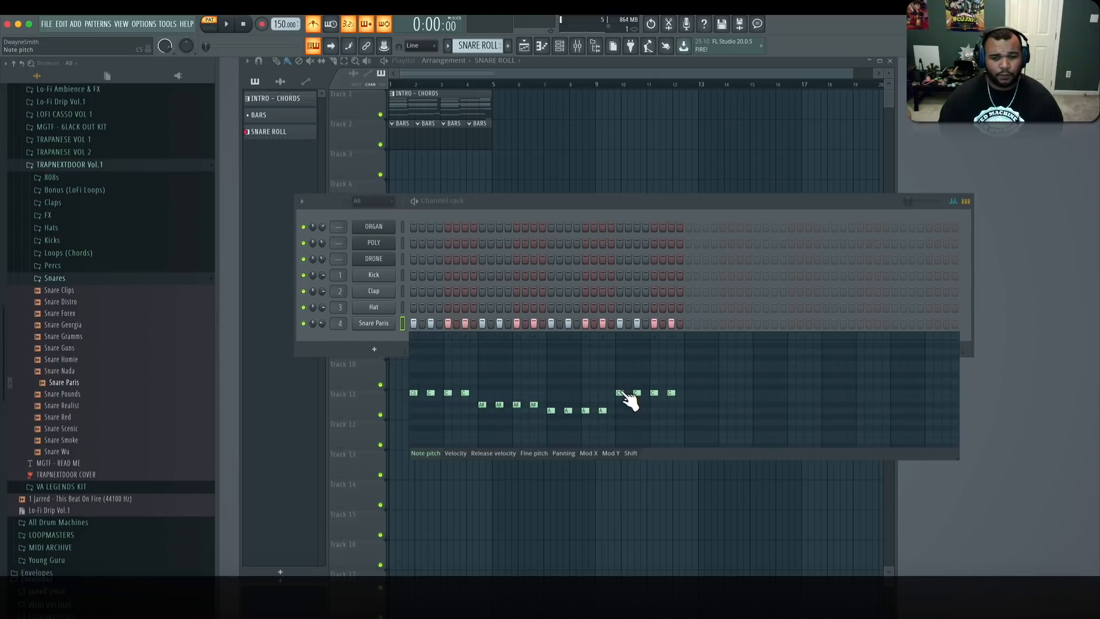
mouse_move(621, 393)
left_mouse_down()
mouse_move(621, 423)
mouse_move(655, 423)
mouse_move(675, 408)
mouse_move(676, 425)
left_mouse_up()
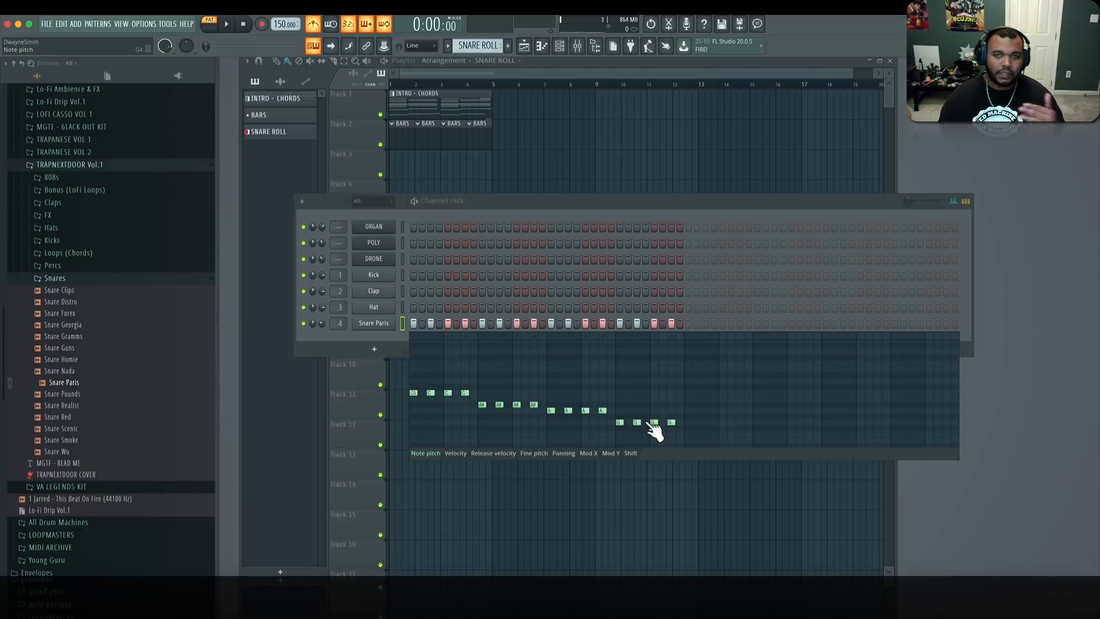
- Audition the descending snare roll and place it twice on Track 3 beneath the intro chords
key("space")
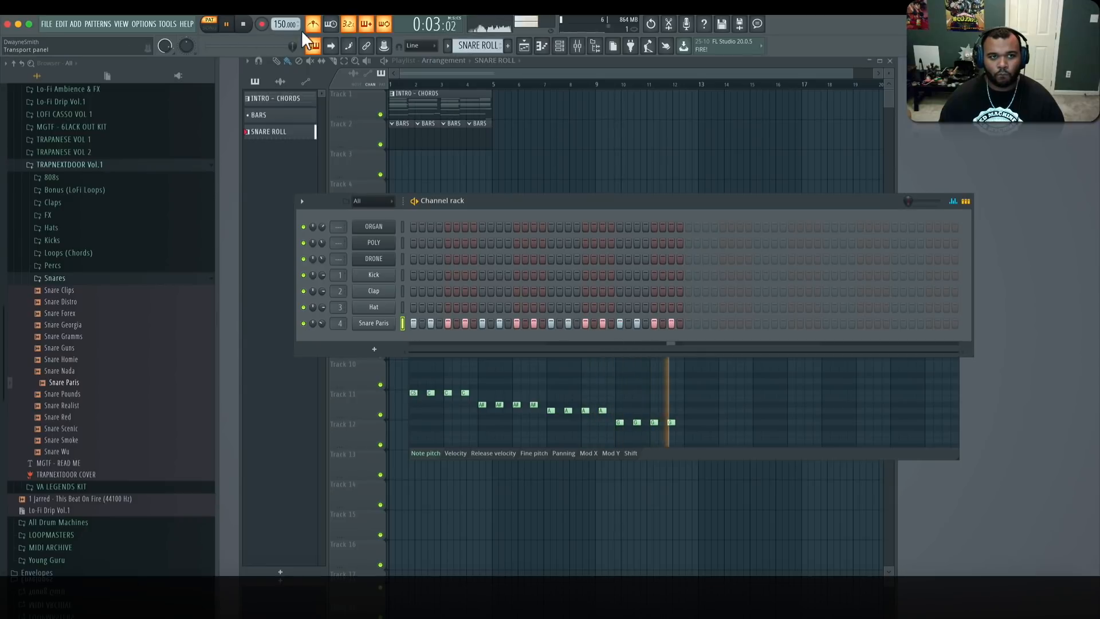
key("space")
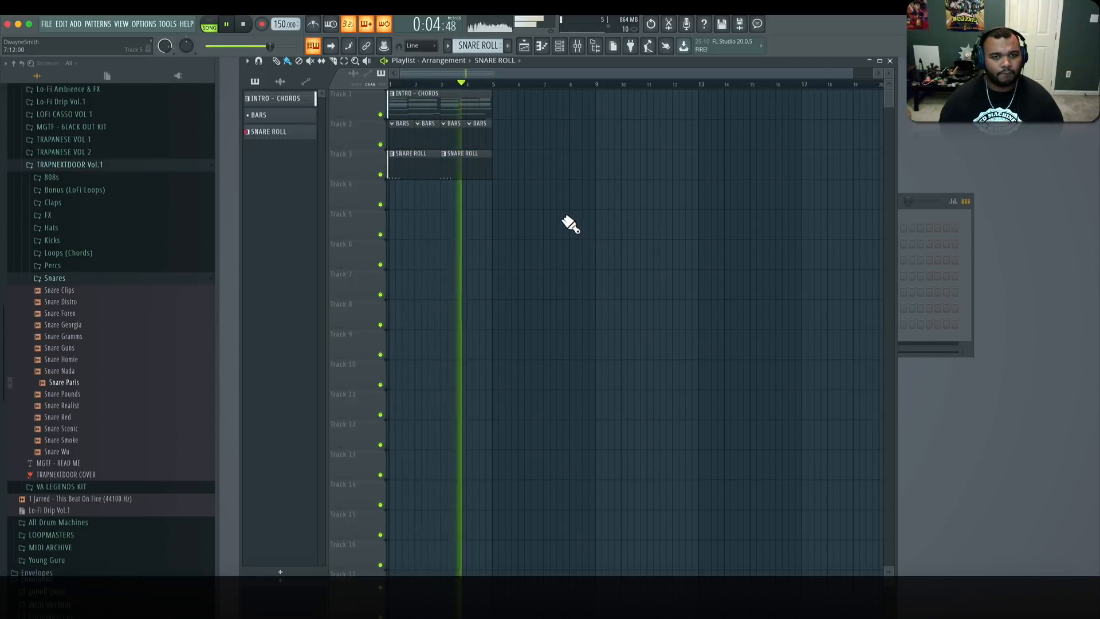
key("space")
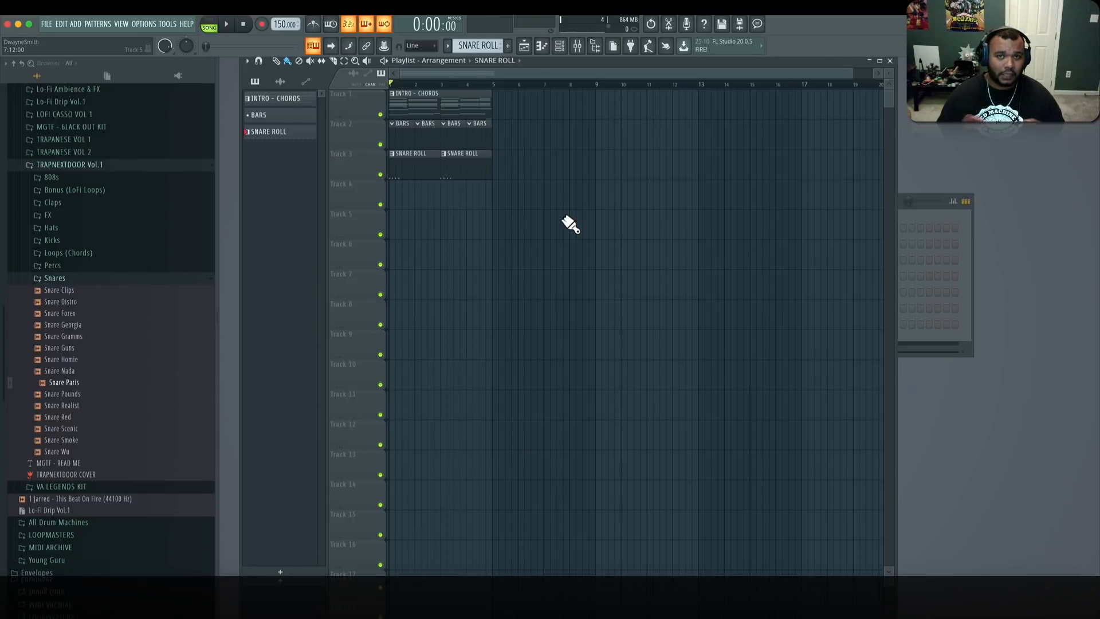
- Create a new pattern named FAKE BEAT and bring up the Channel rack for it
left_click(508, 46)
type("FAKE")
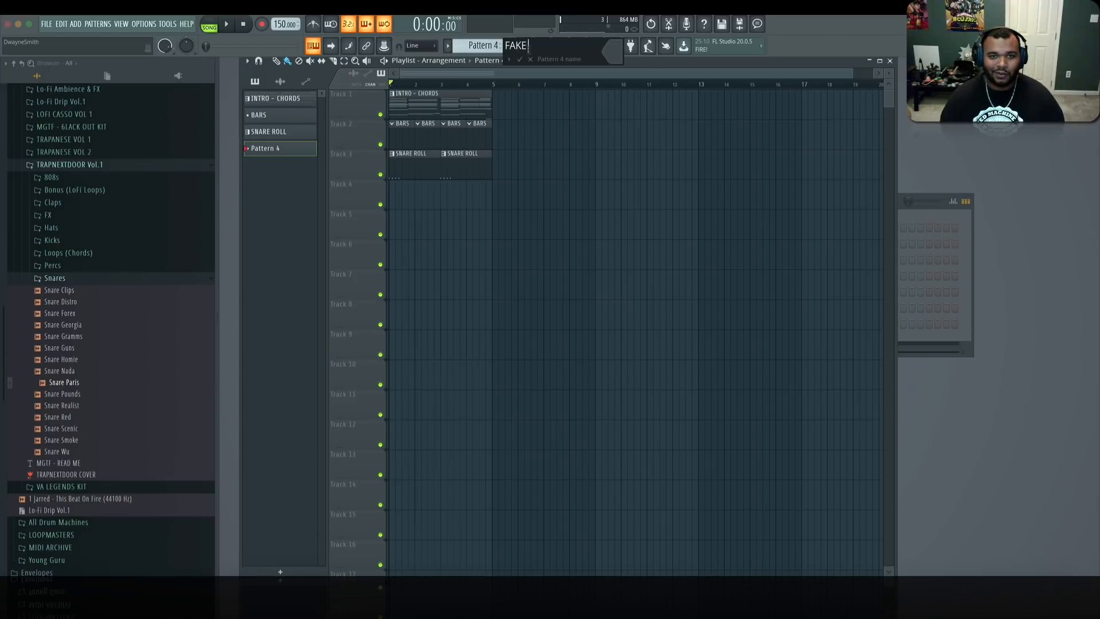
type(" BEAT")
key("Return")
left_click(905, 216)
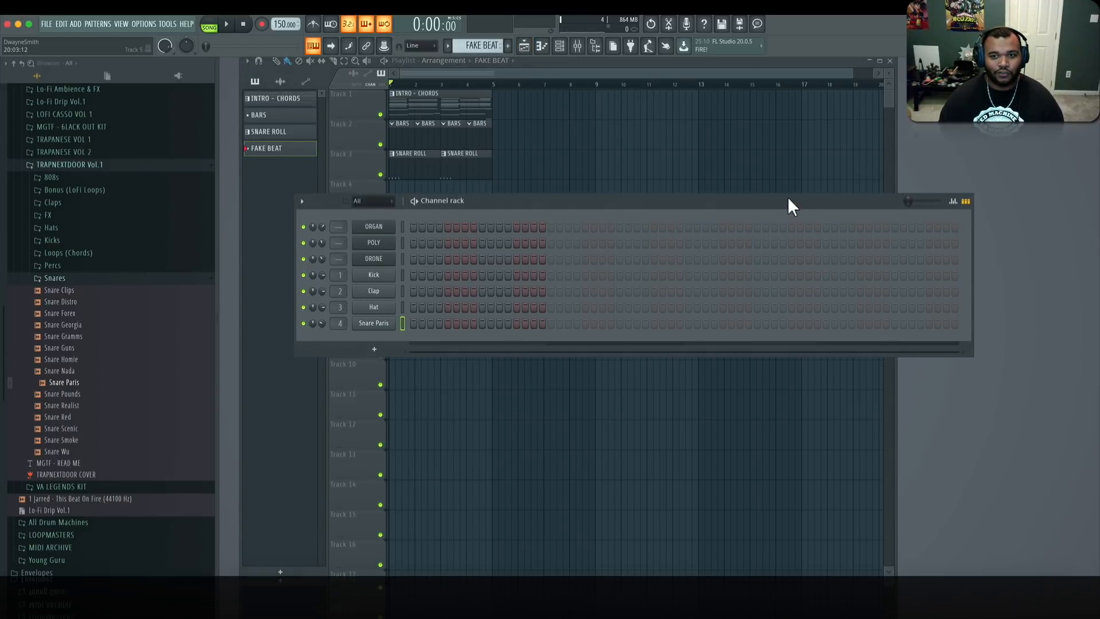
left_click_drag(789, 200, 805, 232)
- Load Kick Porter, Snare Distro, Snare Forex and Hat Fire into channels and program the FAKE BEAT drum steps with them
left_click(109, 278)
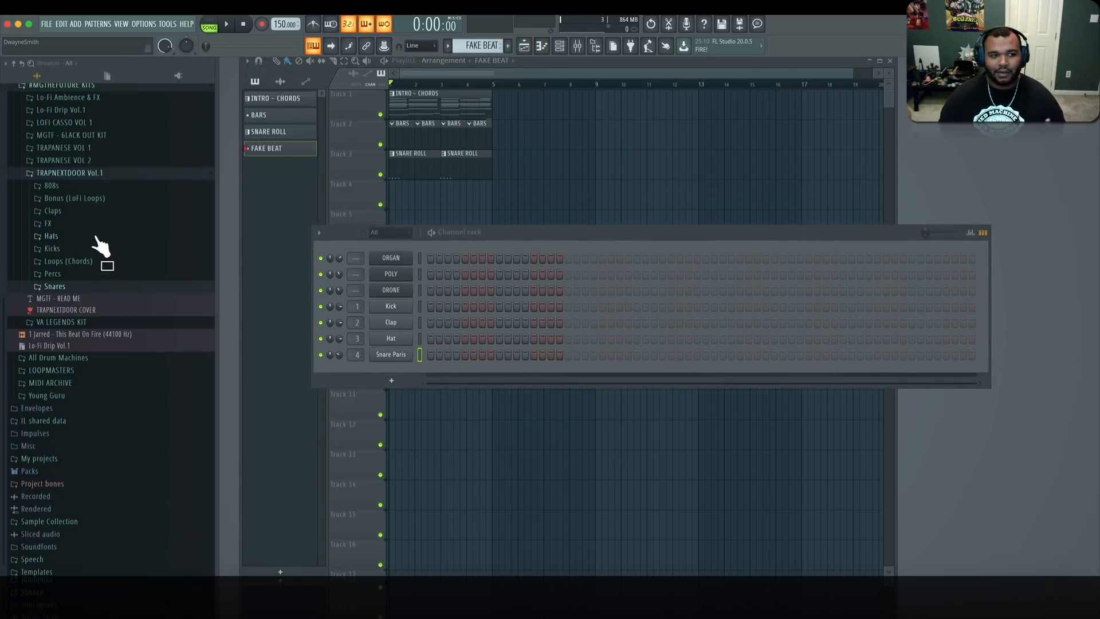
left_click(92, 250)
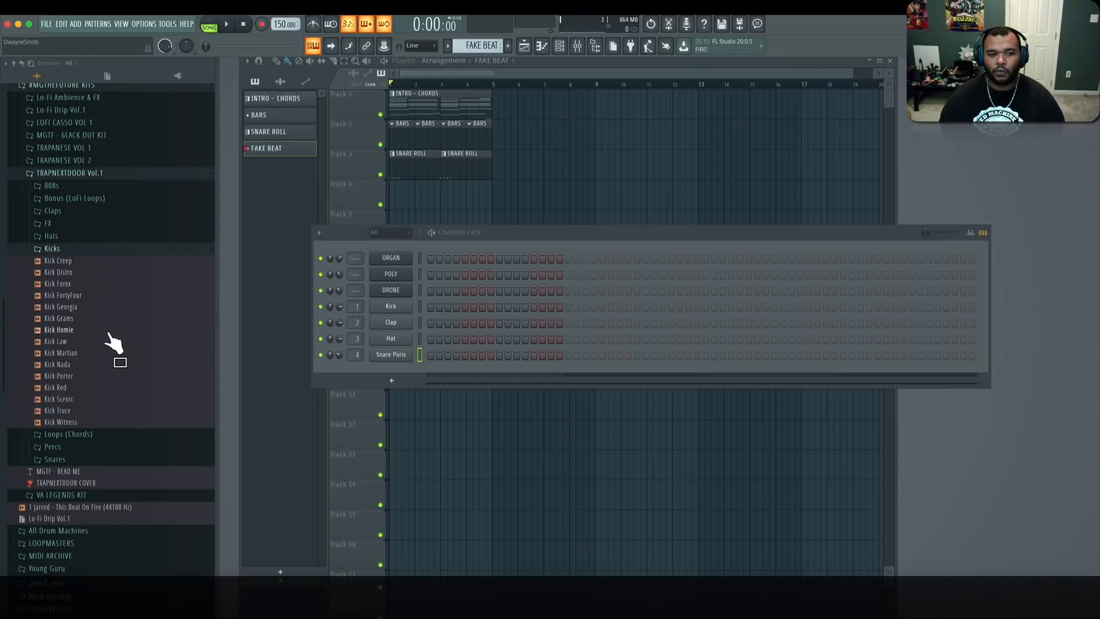
left_click_drag(109, 376, 401, 307)
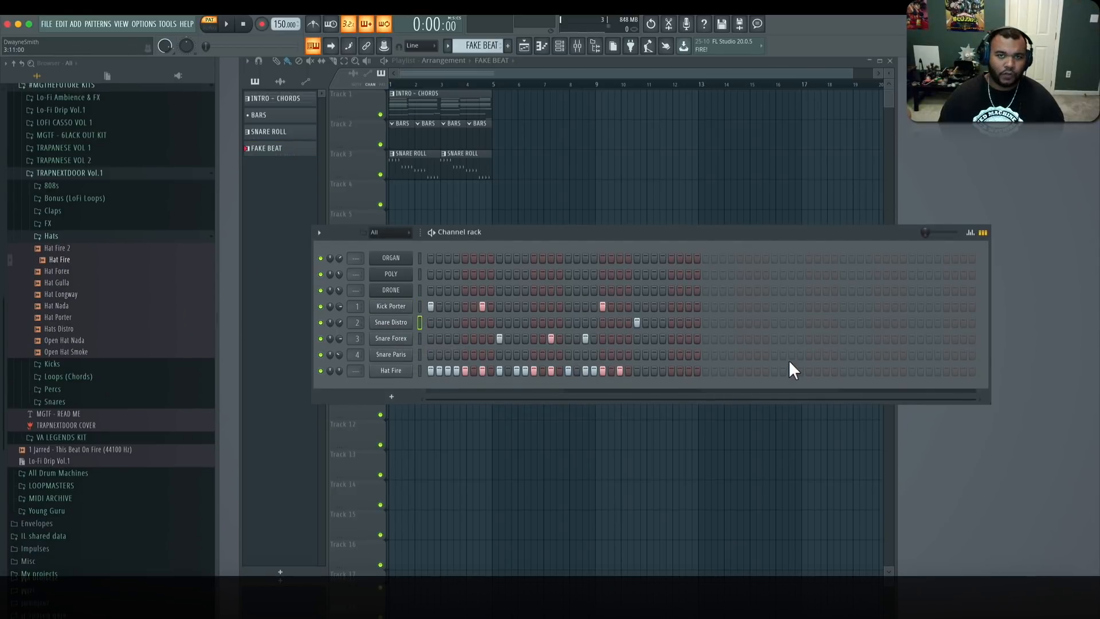
key("space")
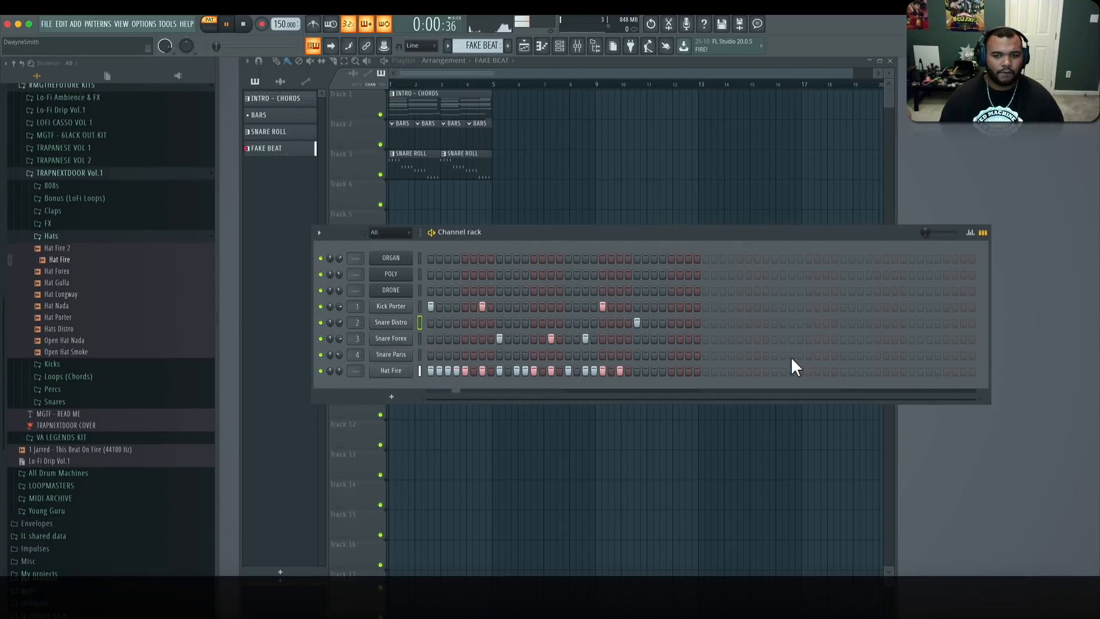
key("space")
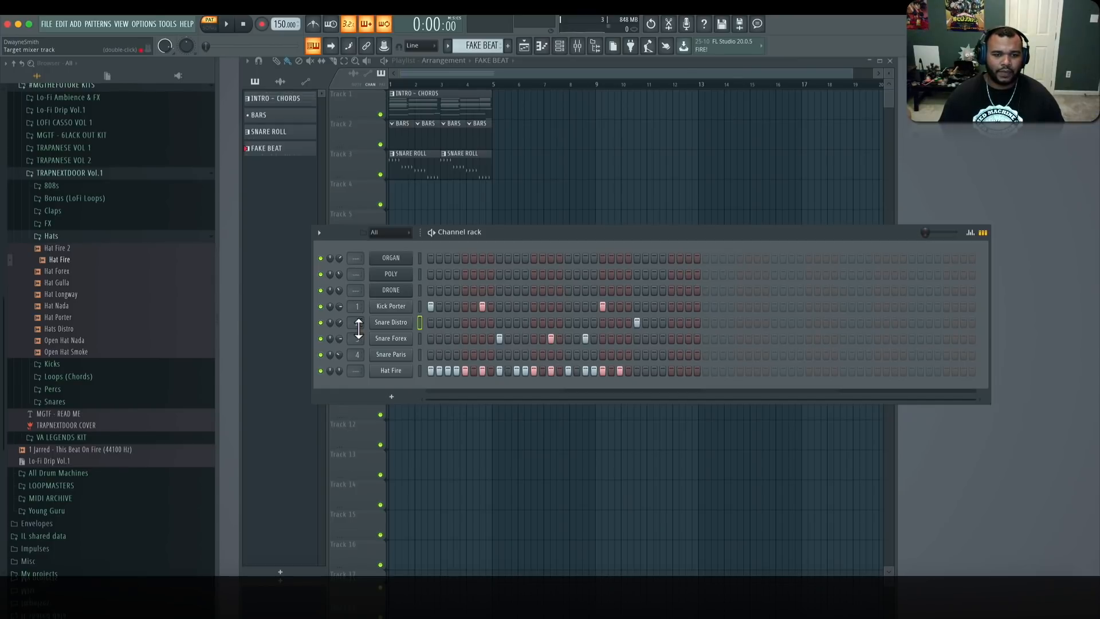
- Add Endless Smile to mixer Insert 2 and raise its intensity to about 88%
left_click(580, 51)
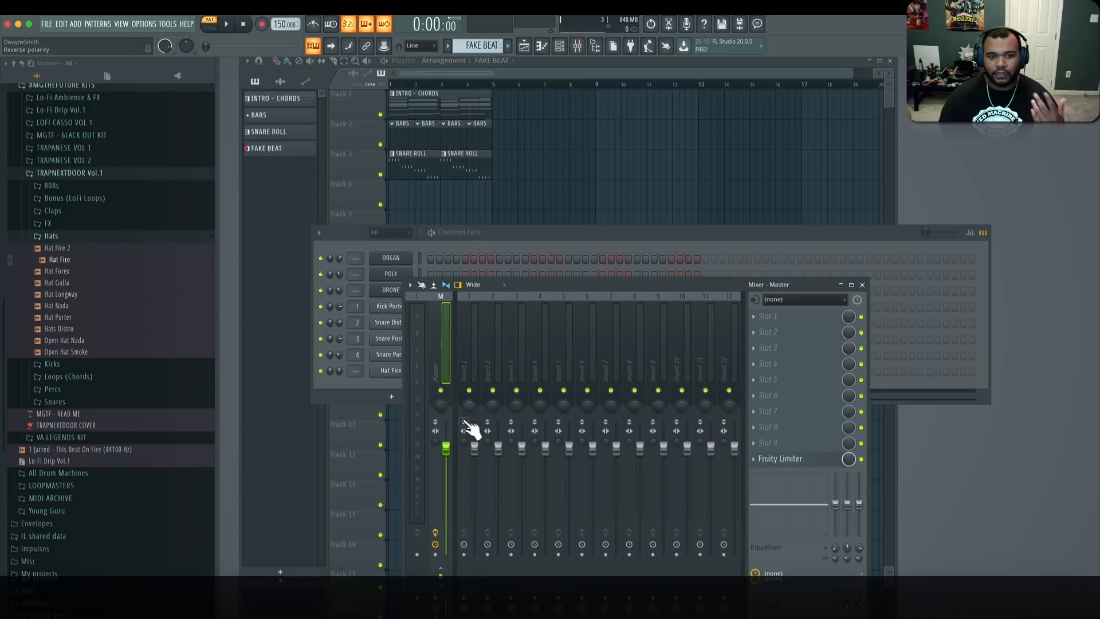
left_click(499, 363)
left_click(754, 316)
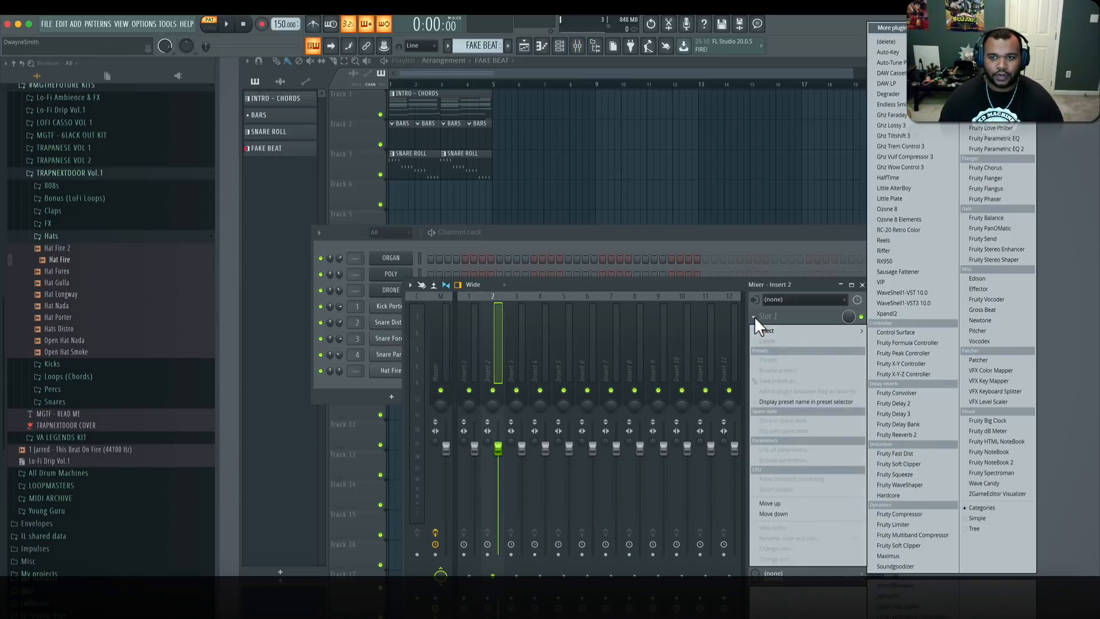
left_click(887, 105)
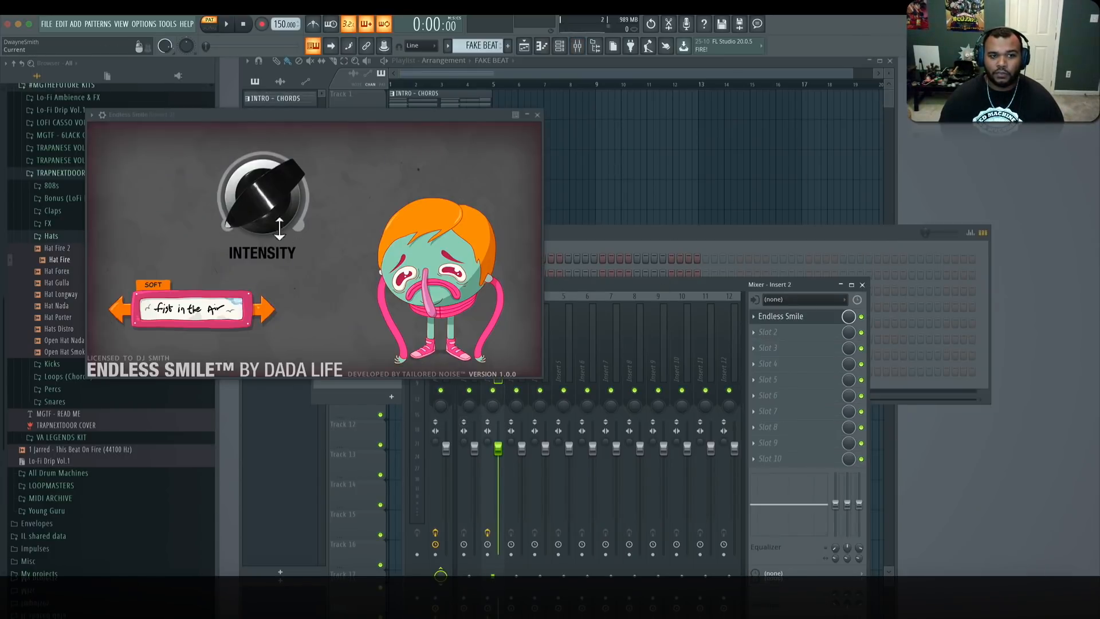
left_click_drag(279, 228, 289, 160)
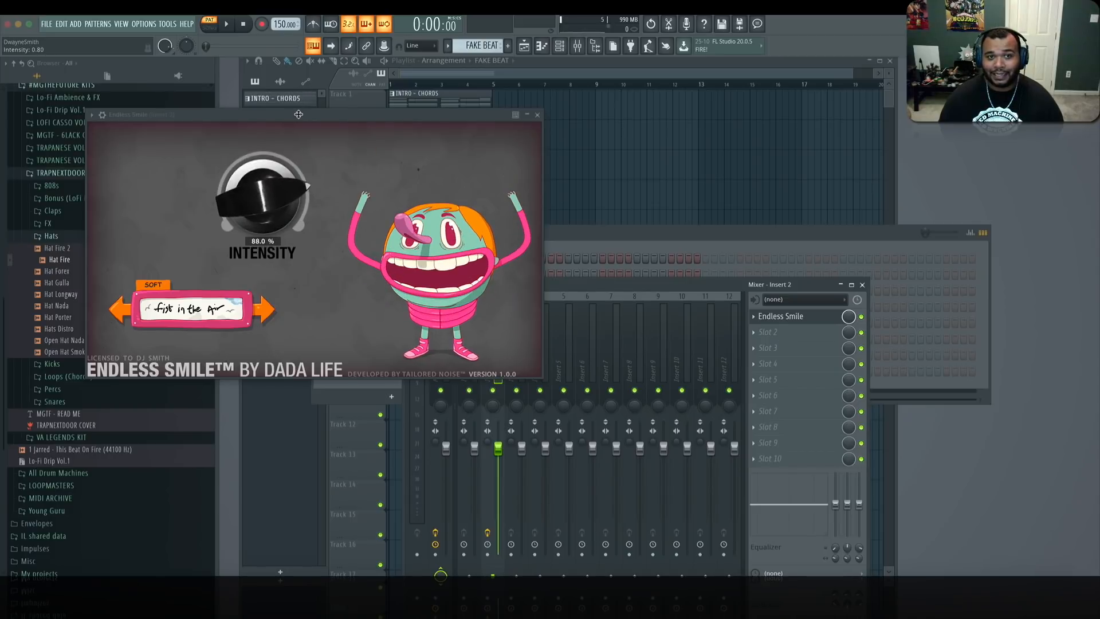
left_click_drag(402, 124, 401, 143)
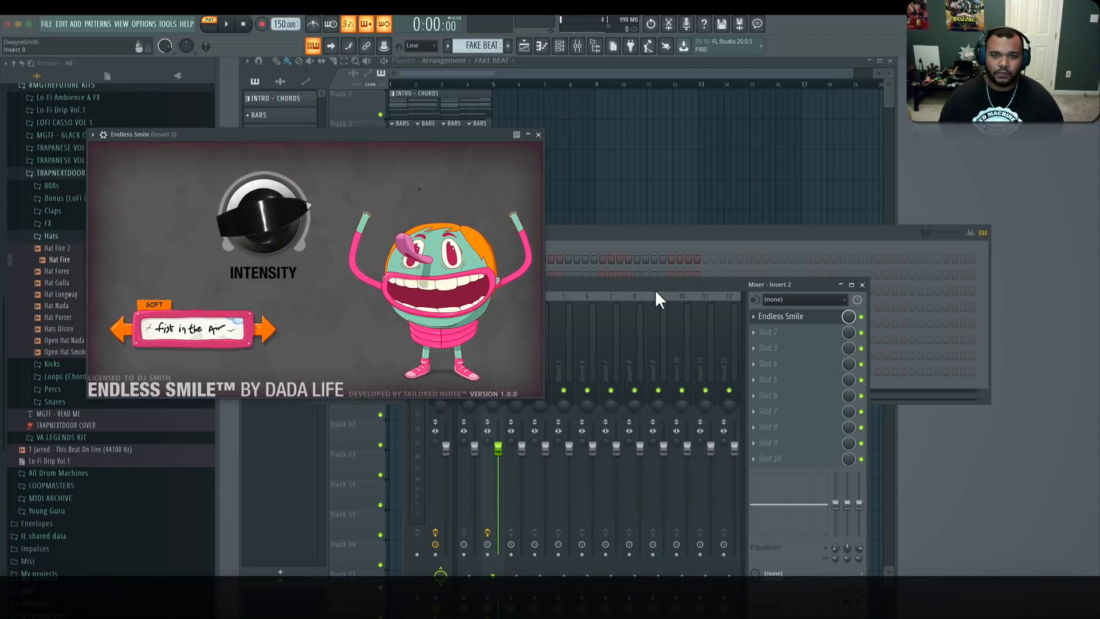
- Play FAKE BEAT with the Endless Smile effect, close the plugin and mixer, and return to the playlist
left_click(595, 270)
key("space")
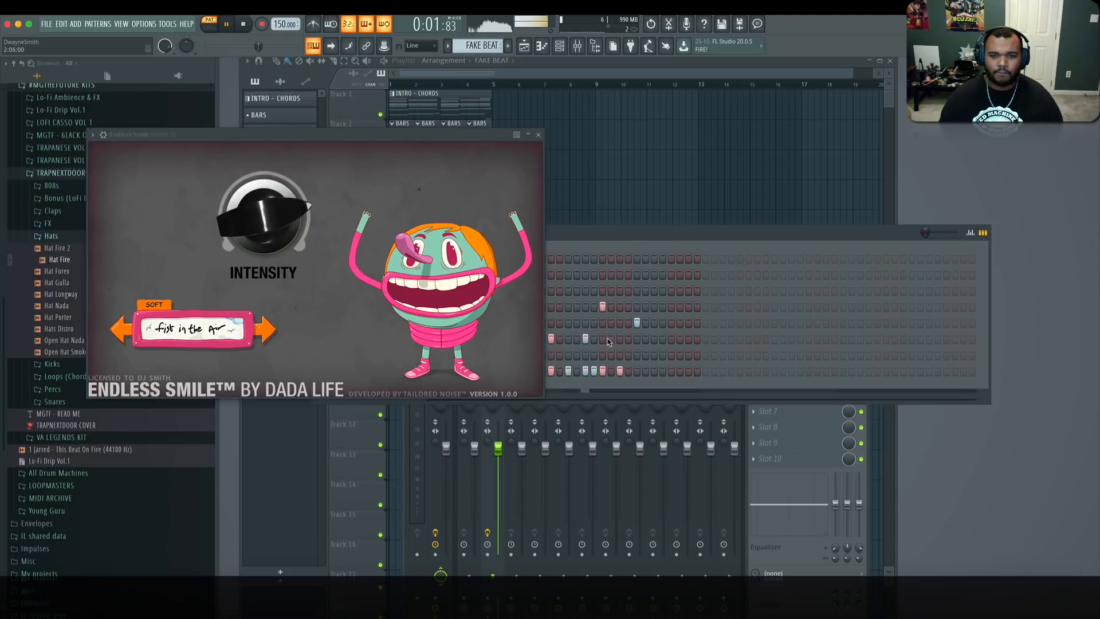
key("space")
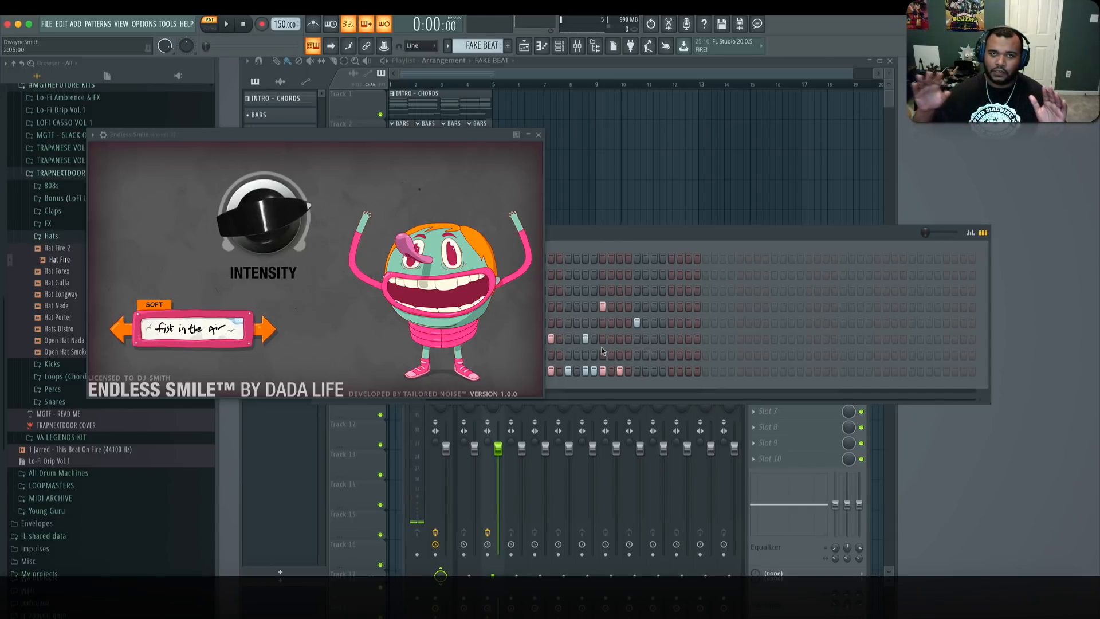
left_click(538, 136)
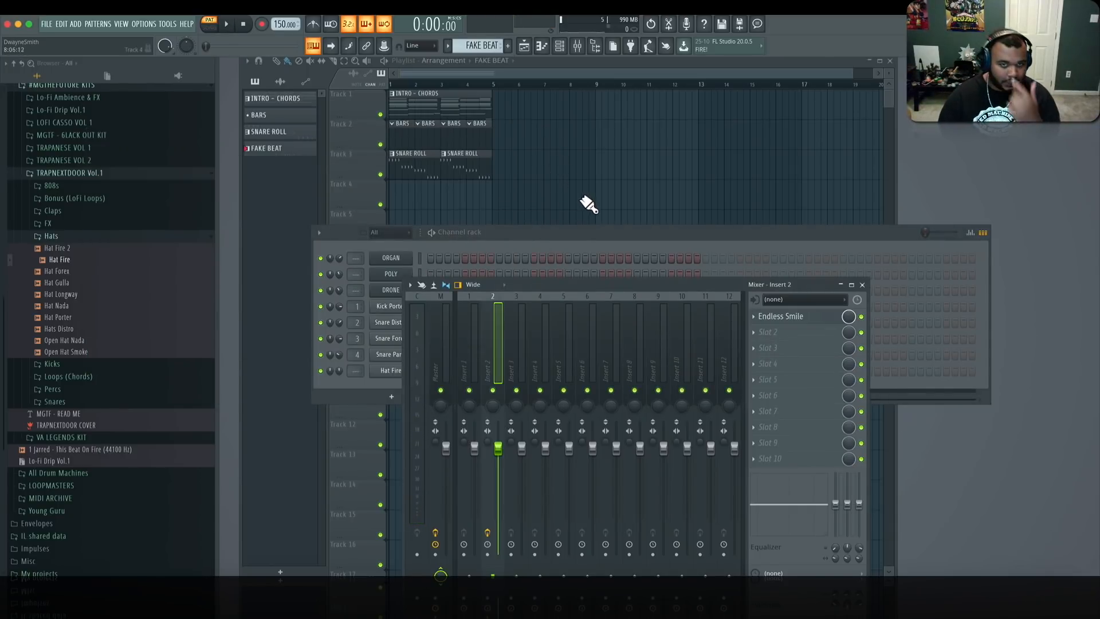
left_click(863, 285)
left_click(495, 207)
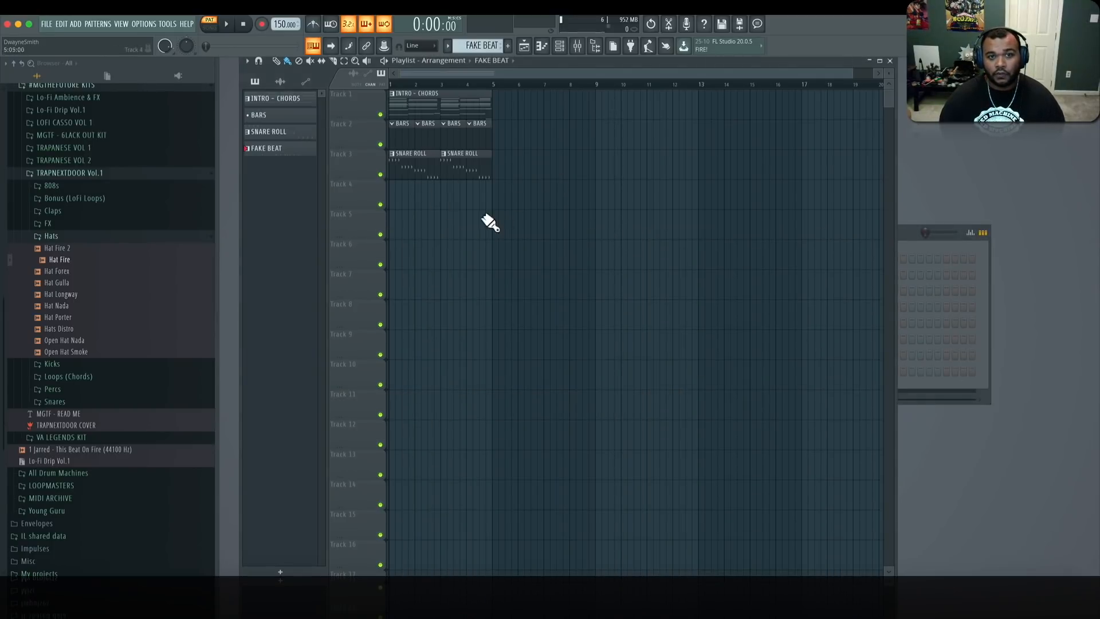
- Place FAKE BEAT on Track 4 from bar 5 and add another INTRO - CHORDS clip on Track 1
left_click(503, 203)
left_click_drag(537, 203, 525, 199)
left_click(487, 105)
left_click(512, 114)
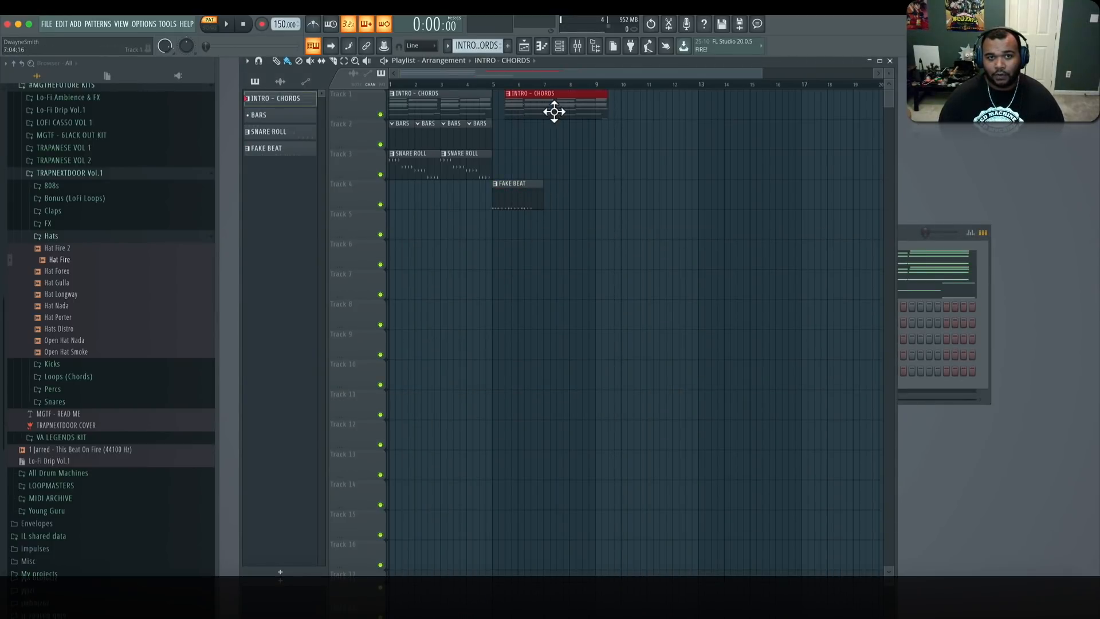
- Align the second INTRO - CHORDS clip to bar 5, trim it to about one and a half bars, and remove the first SNARE ROLL clip
left_click_drag(598, 107, 554, 117)
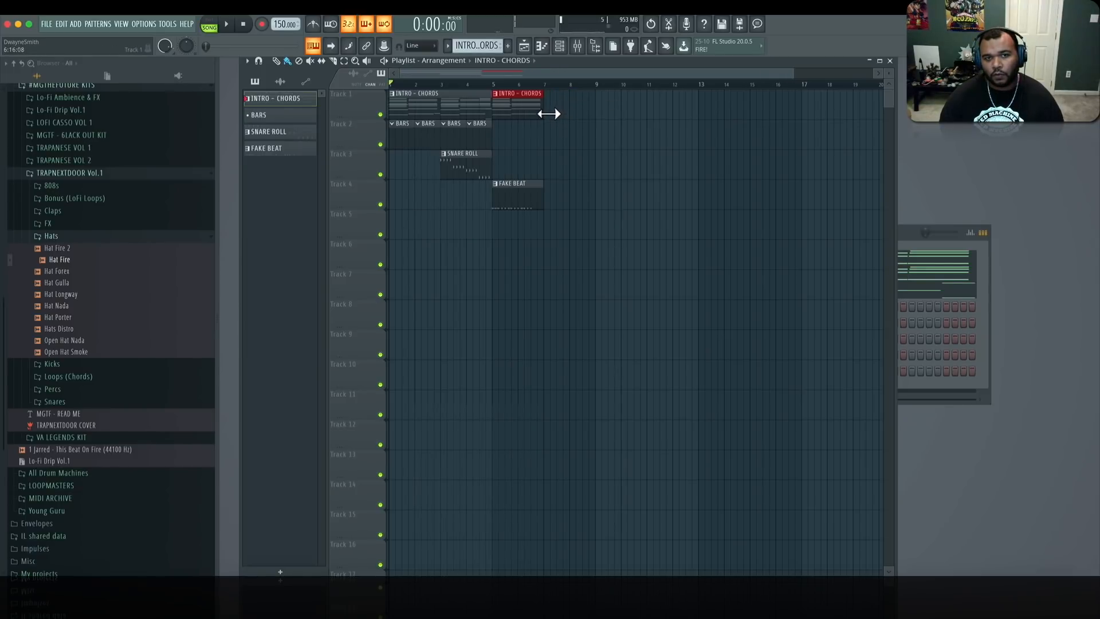
left_click_drag(549, 115, 540, 115)
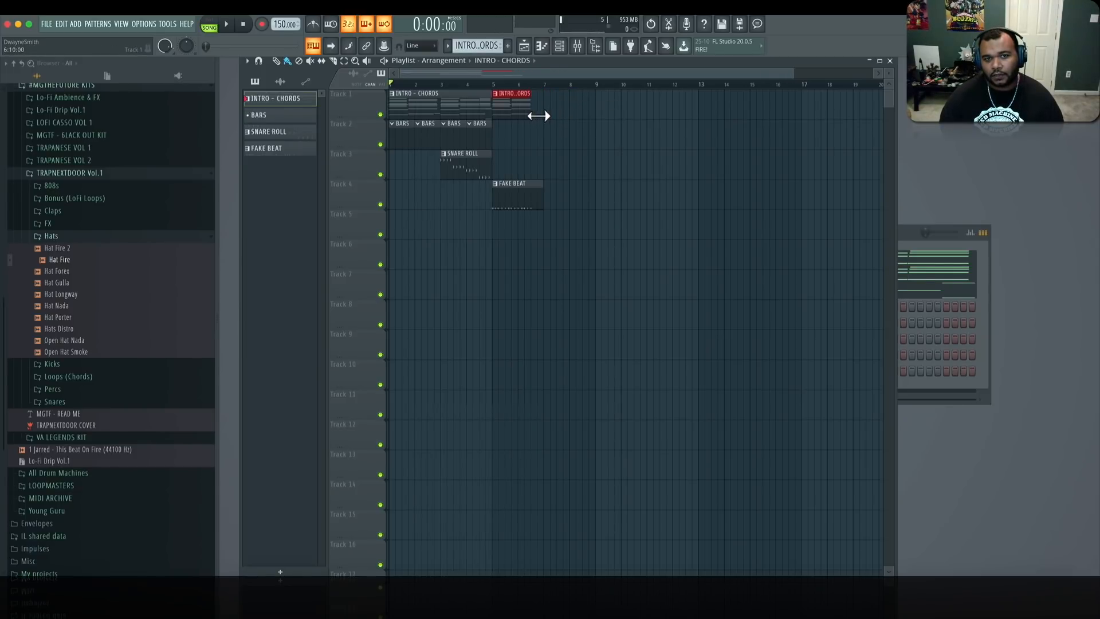
scroll(541, 115, "up", 2)
- Play the arrangement from the start through the FAKE BEAT section
key("space")
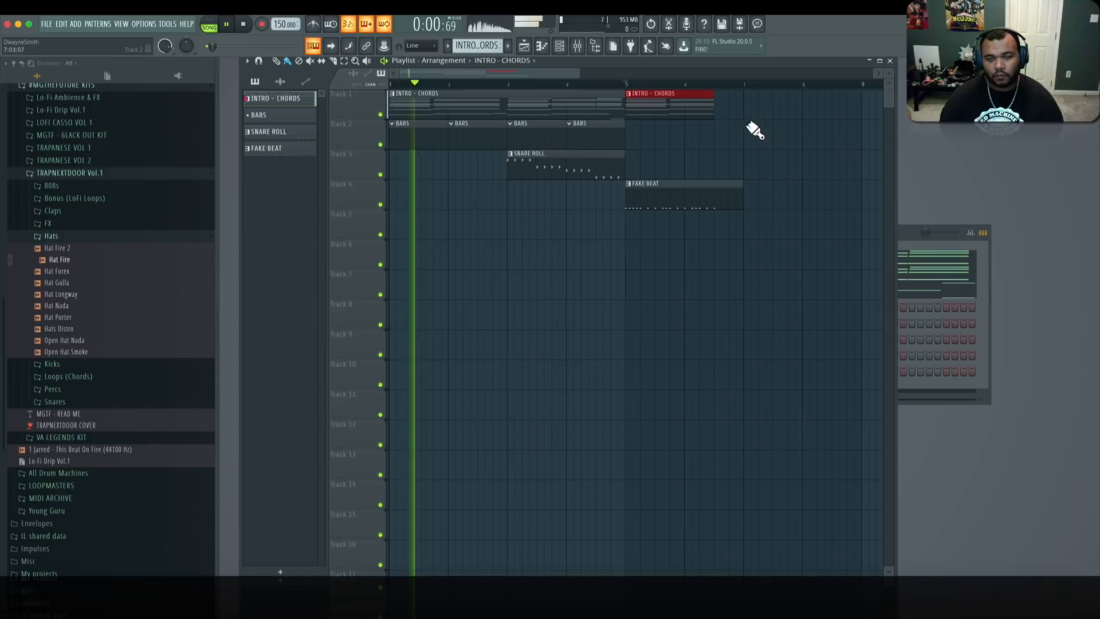
left_click_drag(583, 71, 812, 73)
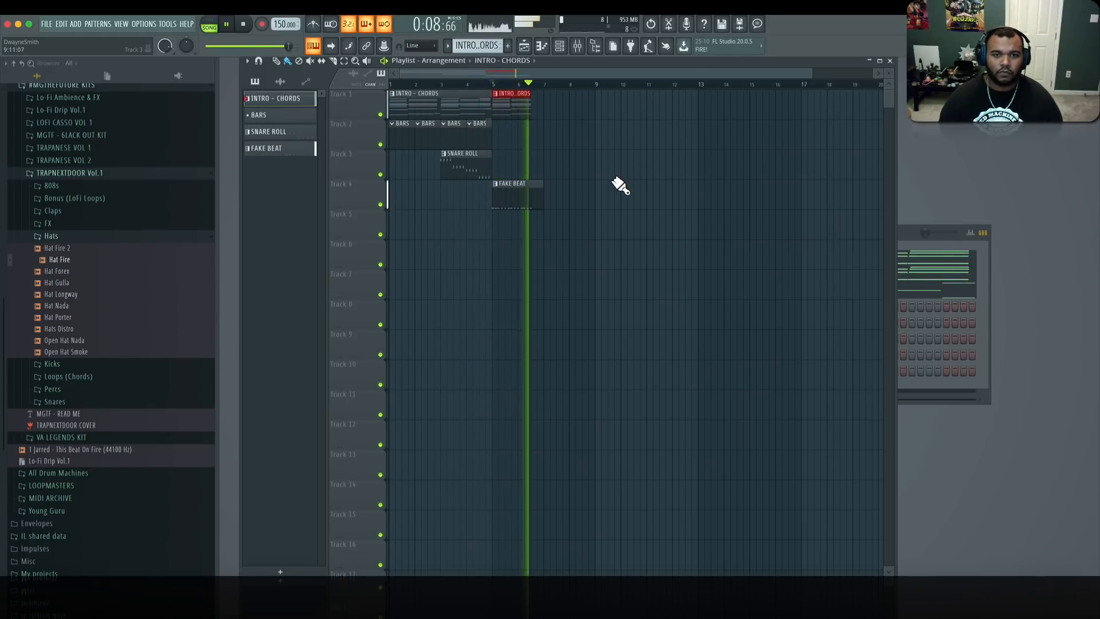
key("space")
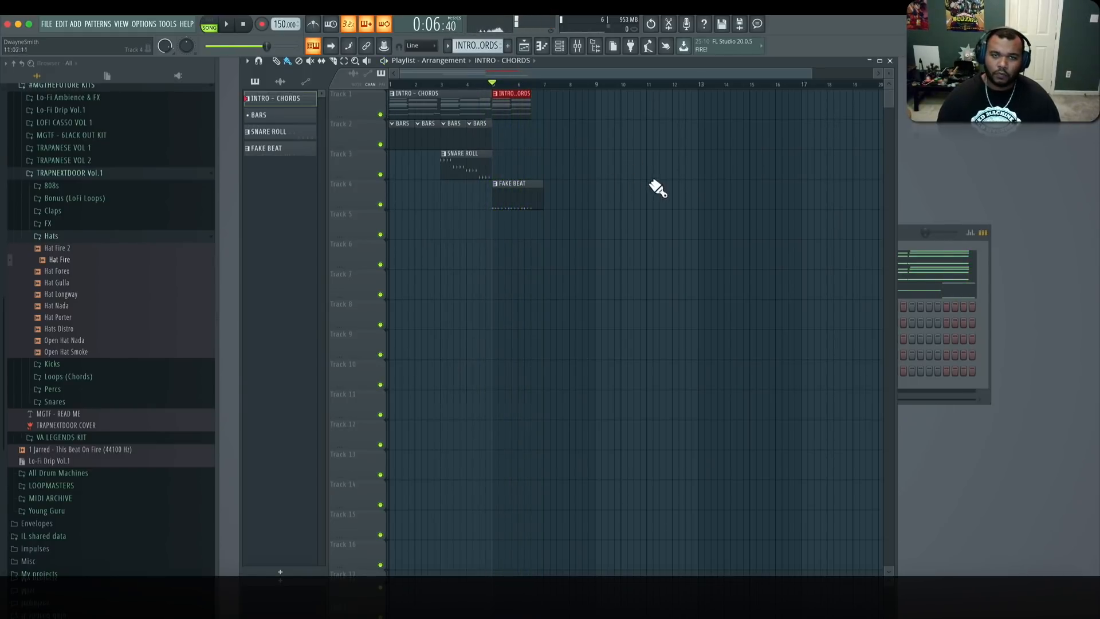
- Create a new pattern named BEAT 2 and place it on Track 5 at bar 7
left_click(508, 46)
left_click(569, 223)
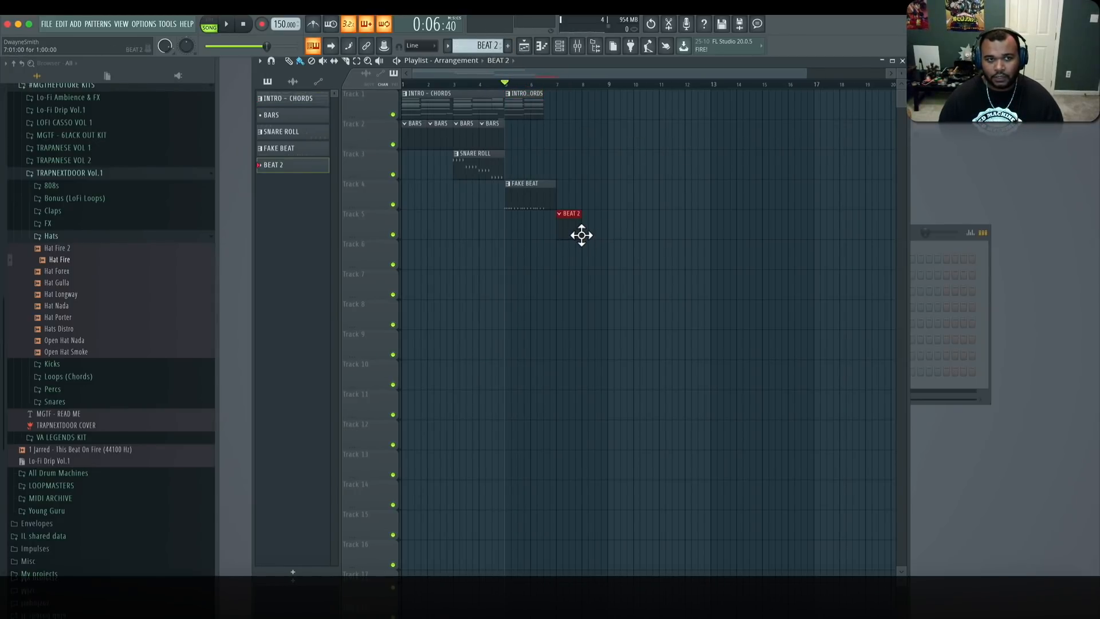
- Build the BEAT 2 drum pattern from Hat Fire, Open Hat Nada, Clap Goal, Kick Scenic #2, Hats Distro and Snare Wu, and play it
left_click(924, 243)
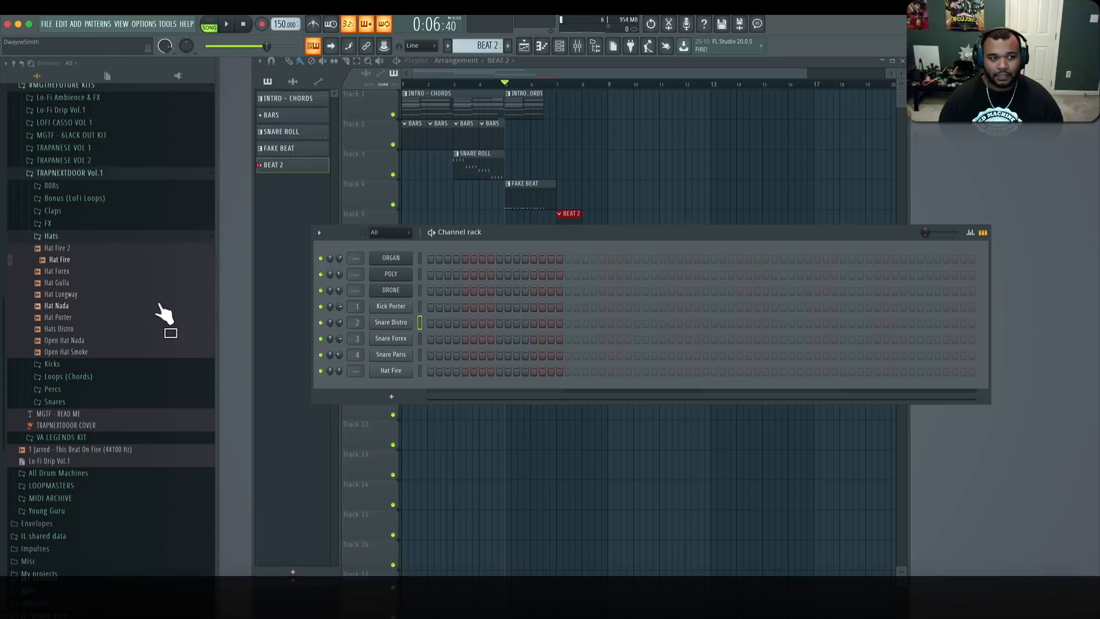
left_click_drag(111, 293, 110, 289)
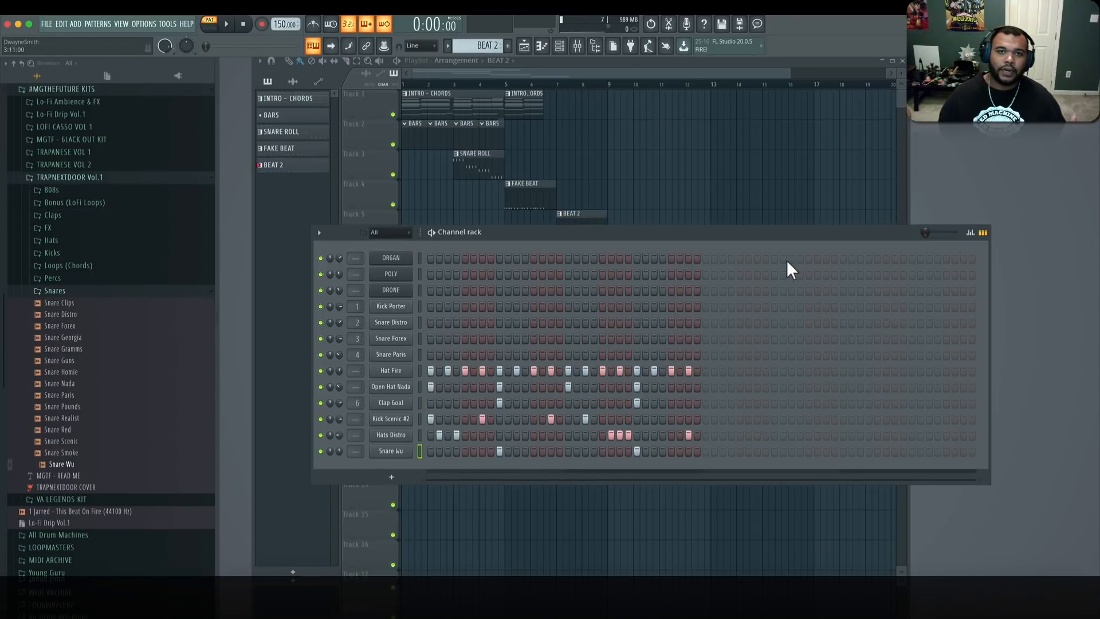
key("space")
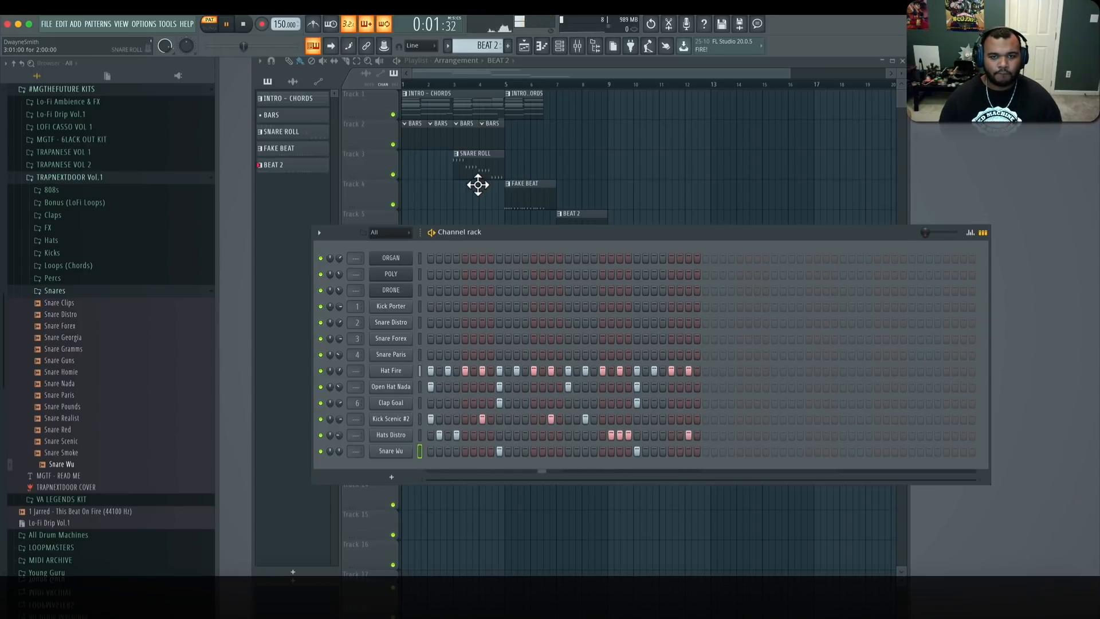
right_click(646, 214)
key("space")
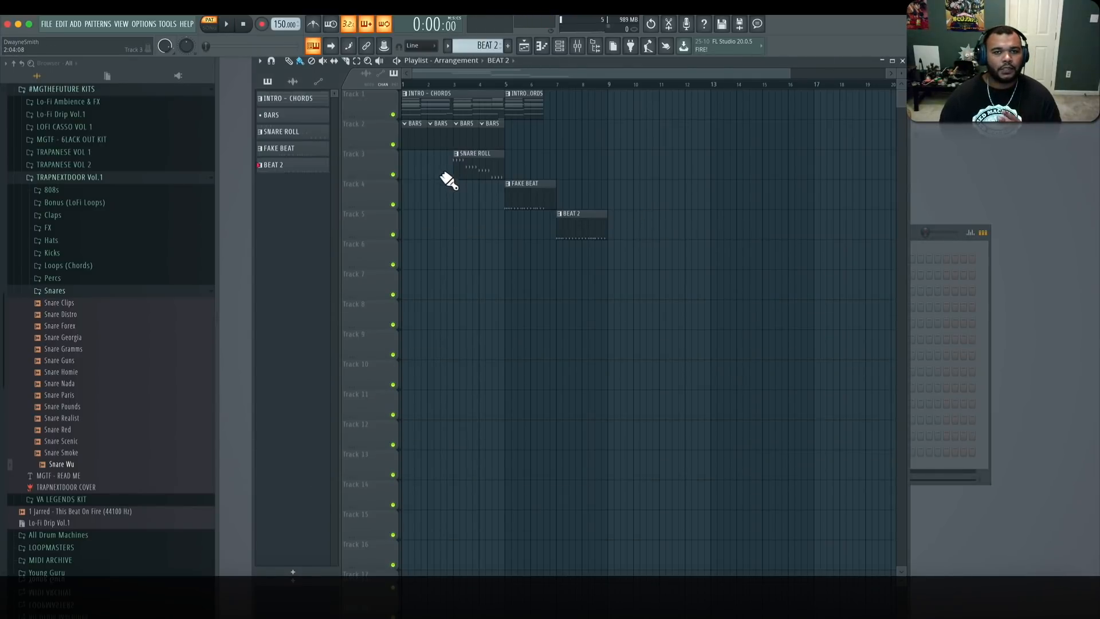
- Trim BEAT 2 into four half-bar clips from bar 7, add two full-length BEAT 2 clips from bar 9, and play the result
left_click_drag(607, 230, 574, 229)
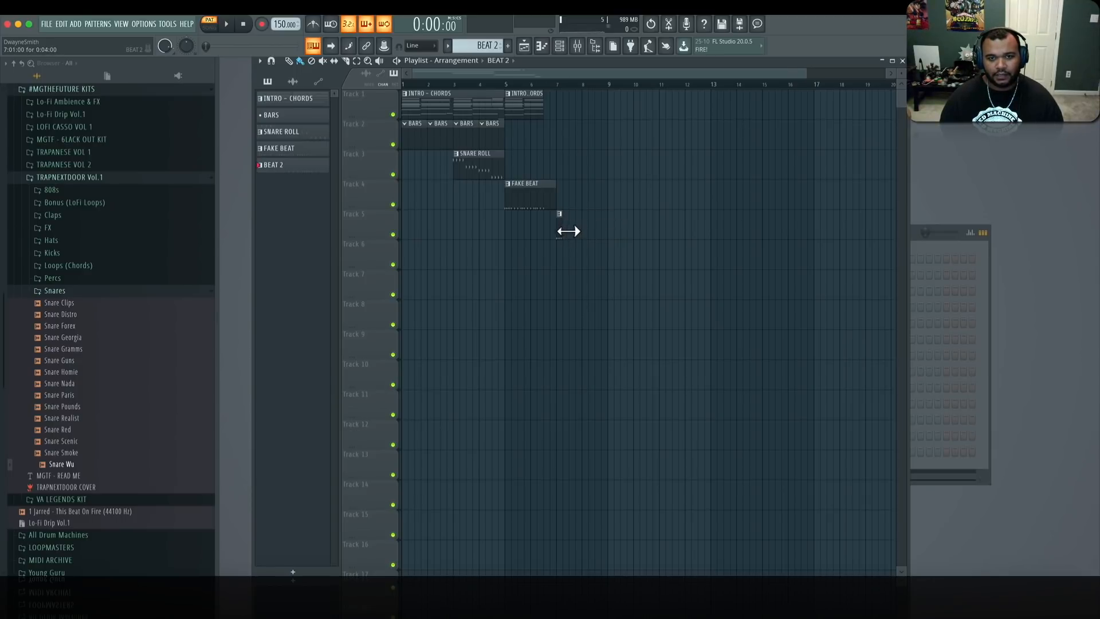
key("ctrl+b")
key("space")
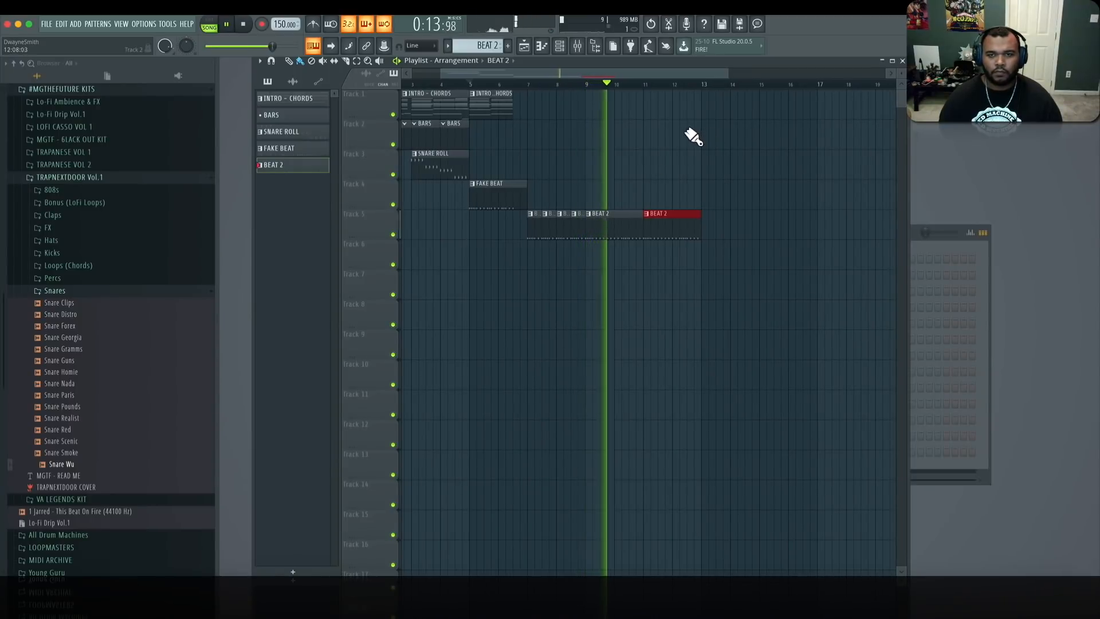
key("space")
- Select bars 9 to 13, create a new pattern named PIANO, and place it on Track 2 at bars 9 and 11
left_click_drag(701, 85, 599, 87)
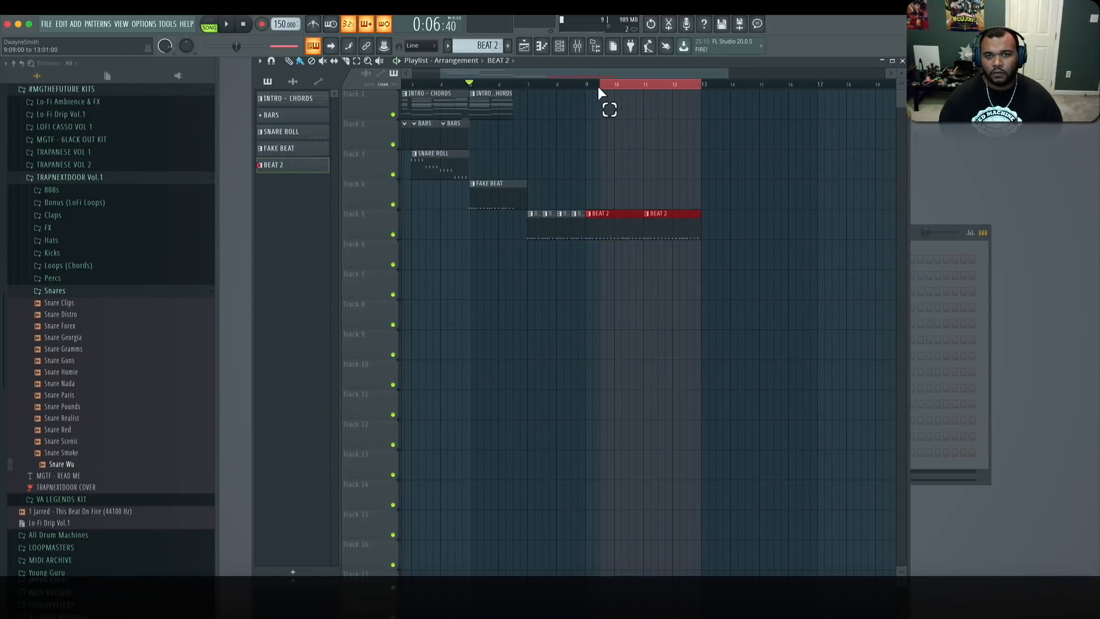
left_click(508, 46)
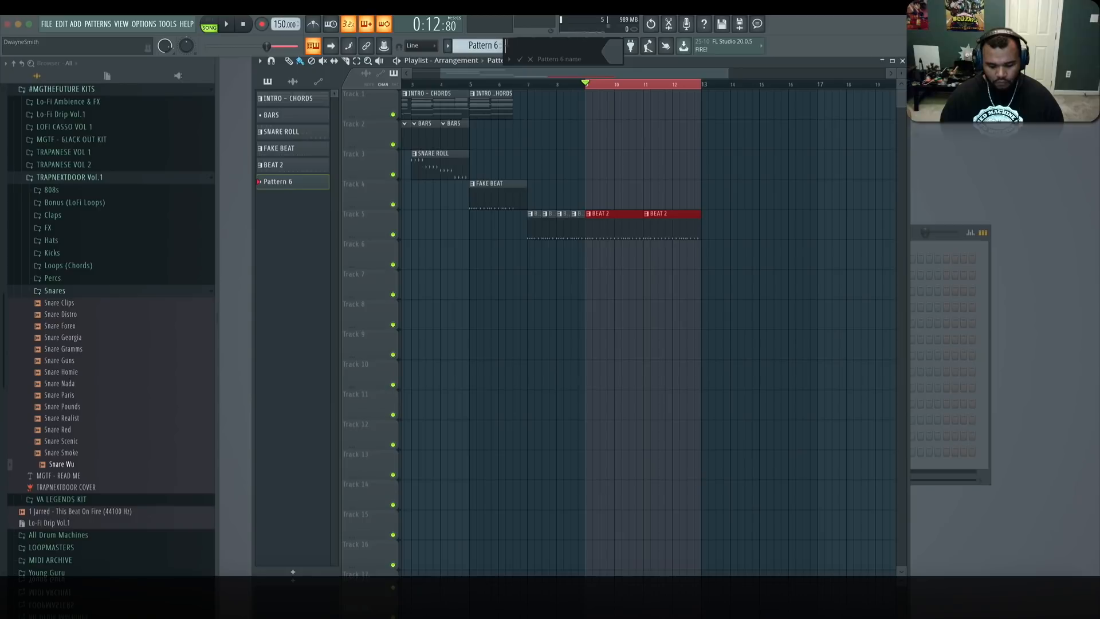
key("Return")
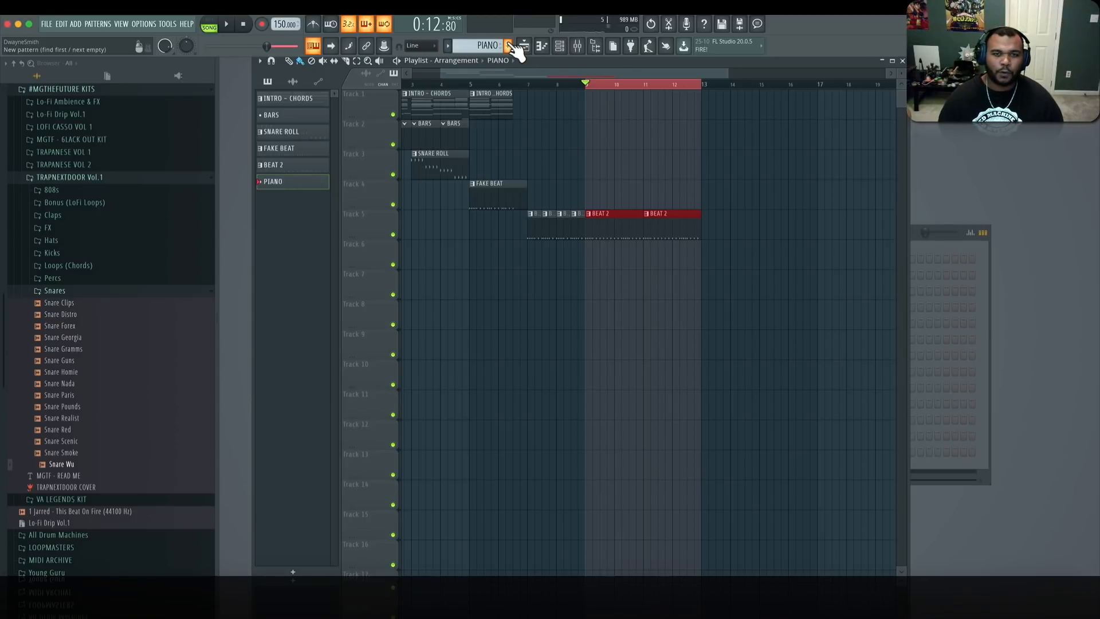
left_click(594, 140)
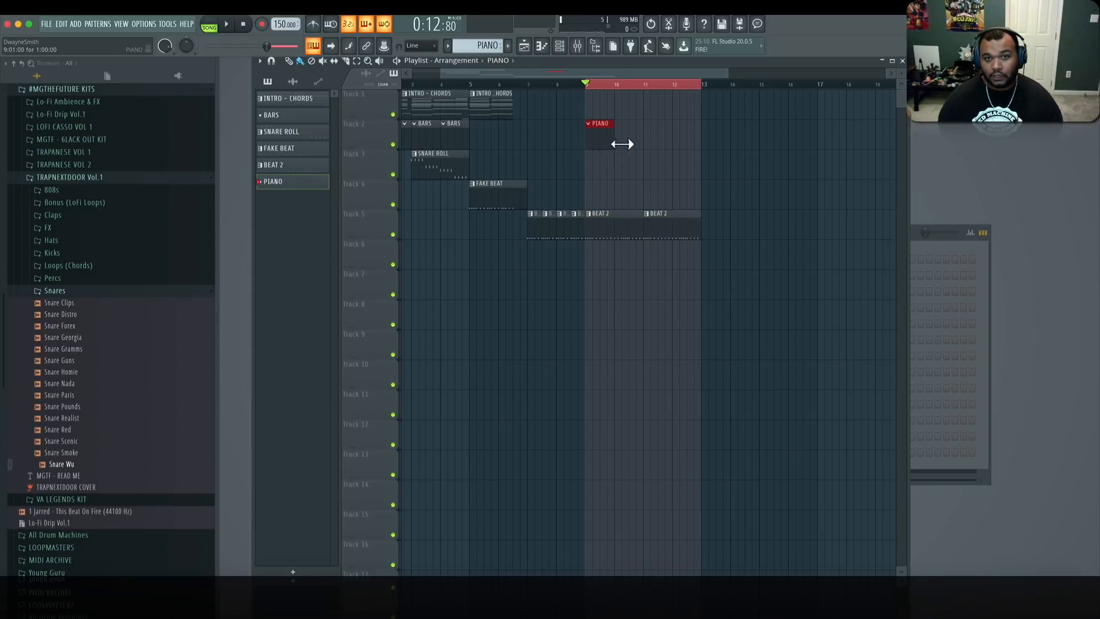
left_click(659, 143)
left_click_drag(665, 144, 658, 147)
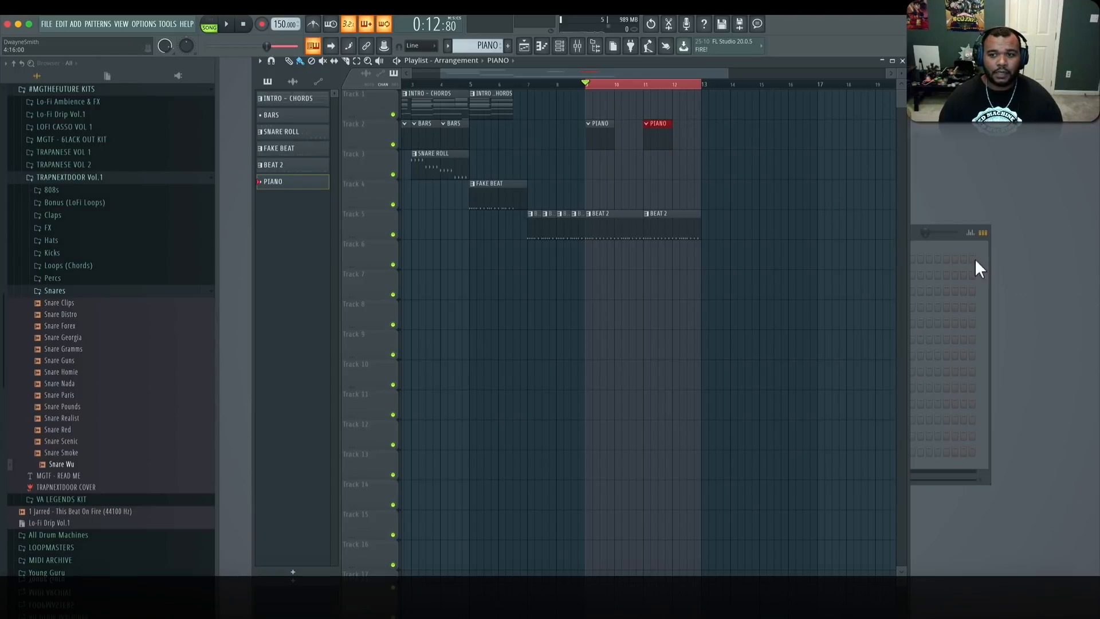
- Insert an Xpand!2 channel above ORGAN, write the four-bar PIANO melody with it, and review the notes in the piano roll
left_click(942, 256)
right_click(415, 256)
mouse_move(469, 332)
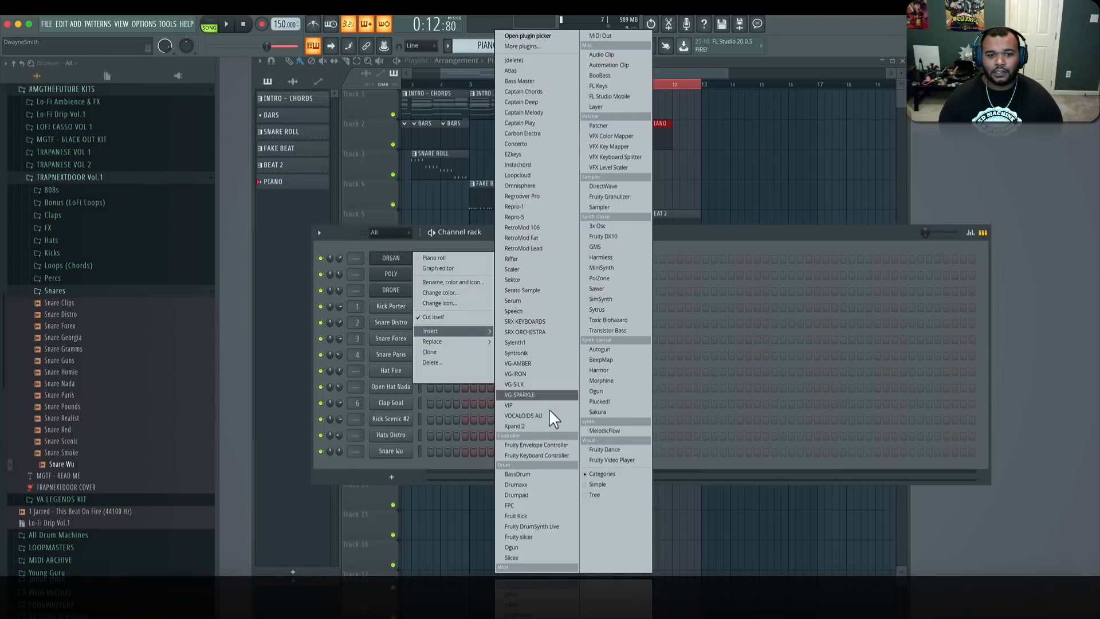
left_click(549, 431)
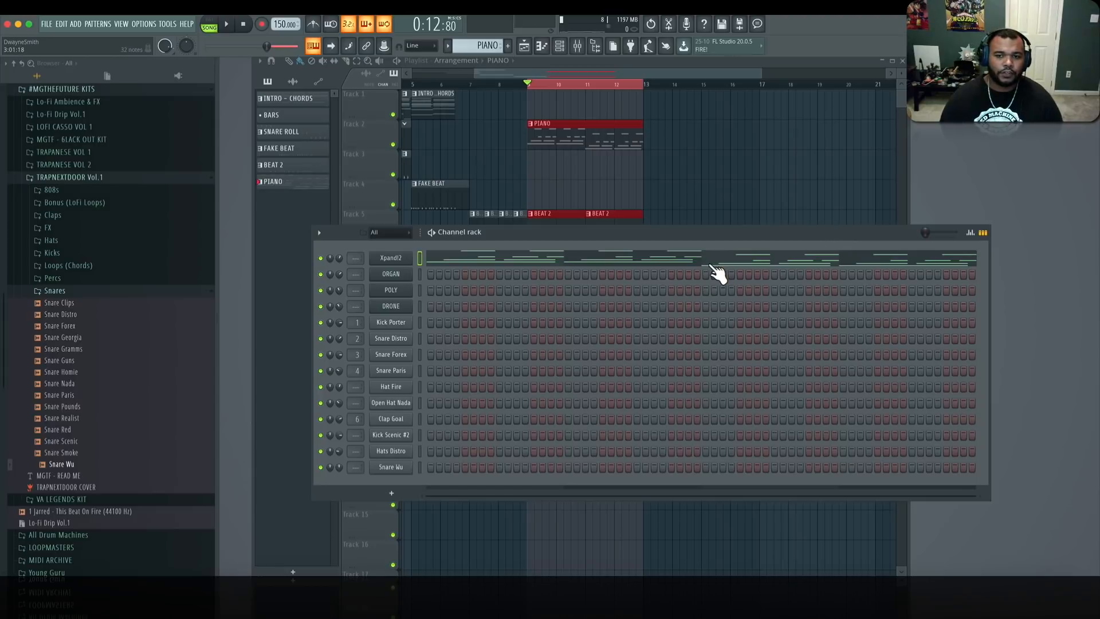
left_click(701, 262)
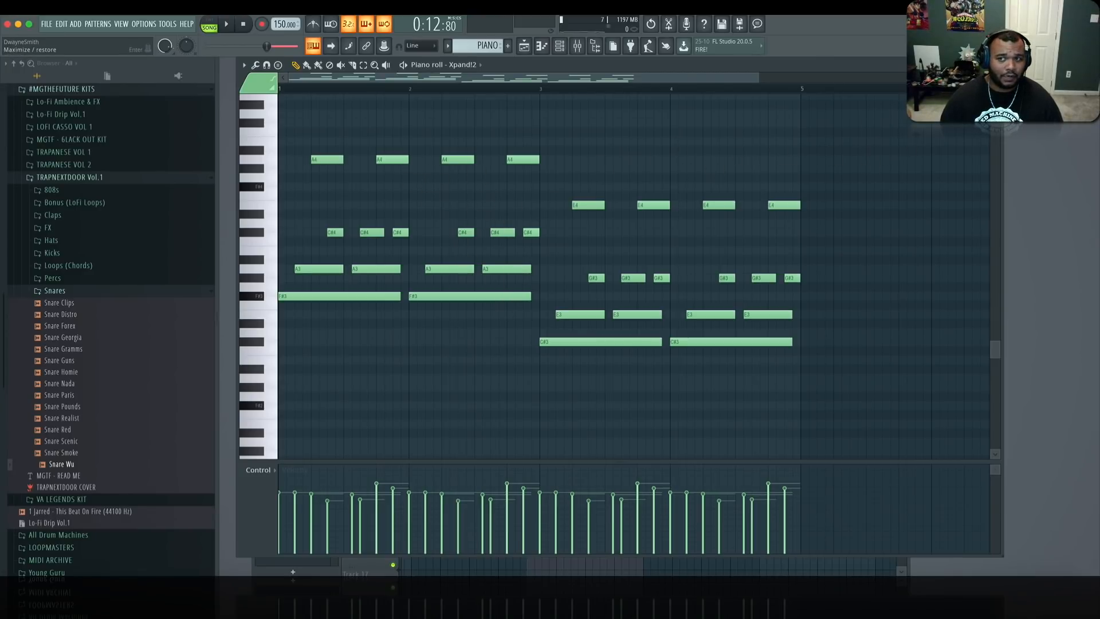
left_click(996, 65)
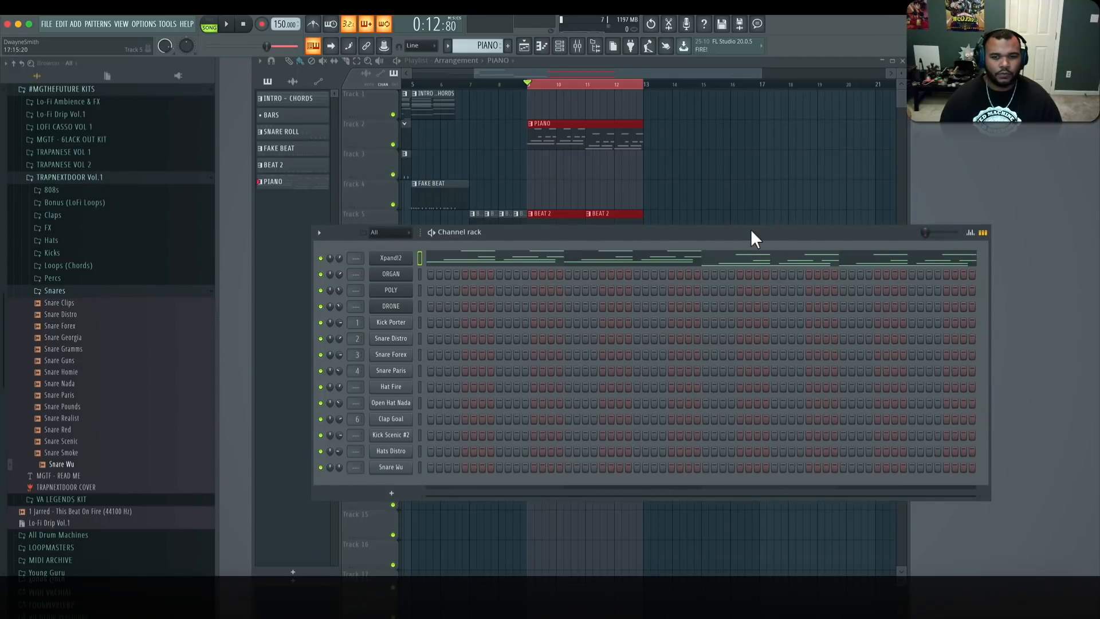
- Add the 808 Big Deal C sample from the 808s folder of TRAPNEXTDOOR Vol.1 as a new channel
left_click(94, 291)
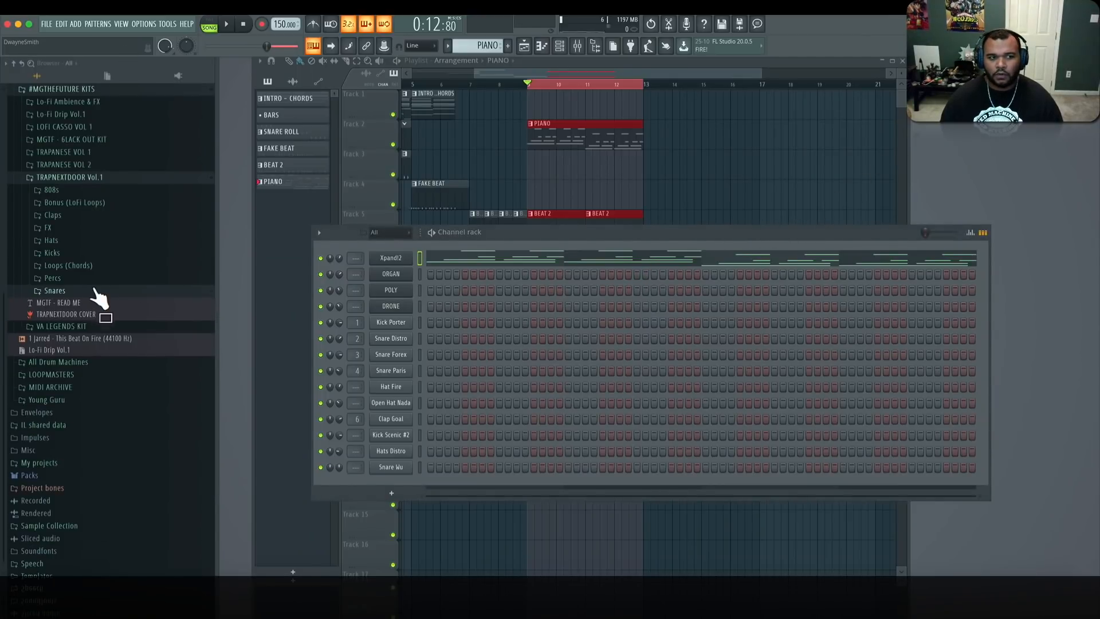
left_click(88, 191)
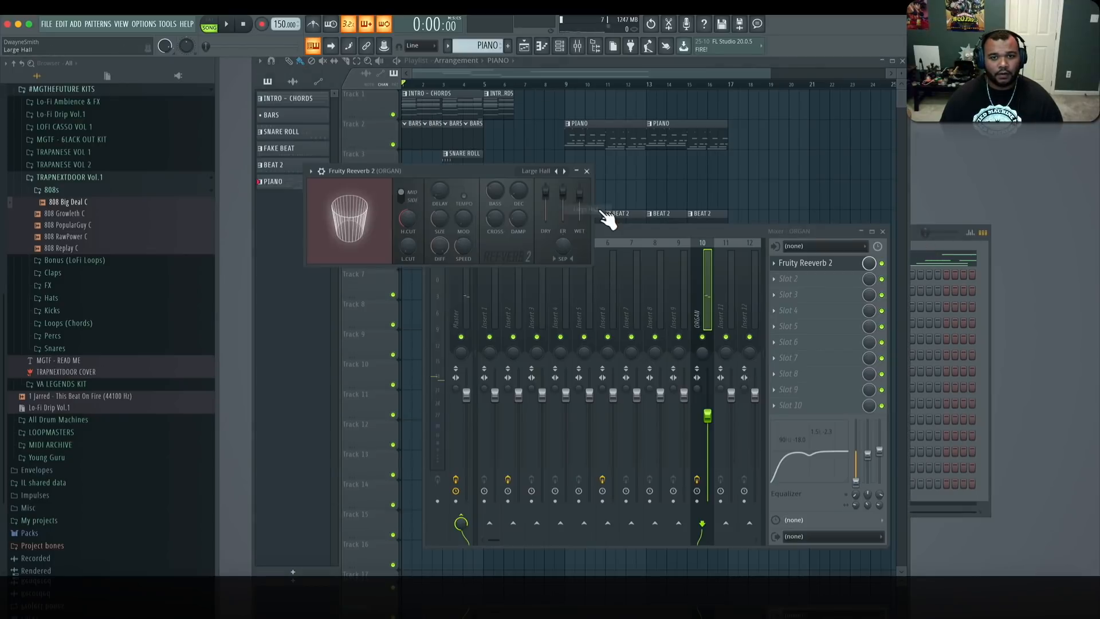
- Play the arrangement from the start and close the ORGAN track's Fruity Reeverb 2 and the mixer
key("space")
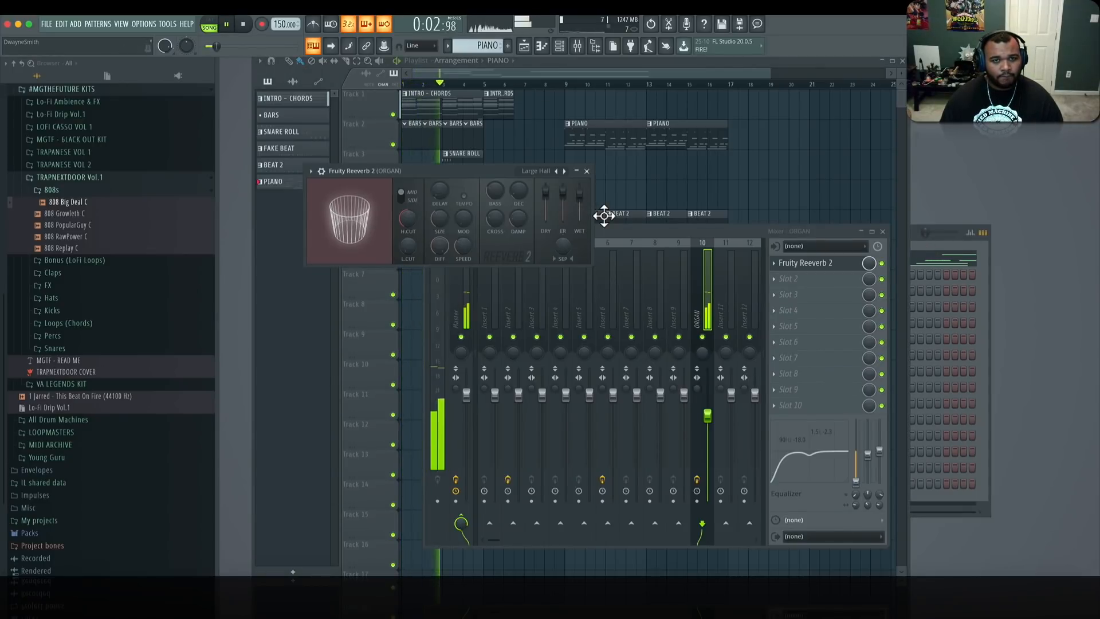
left_click(587, 170)
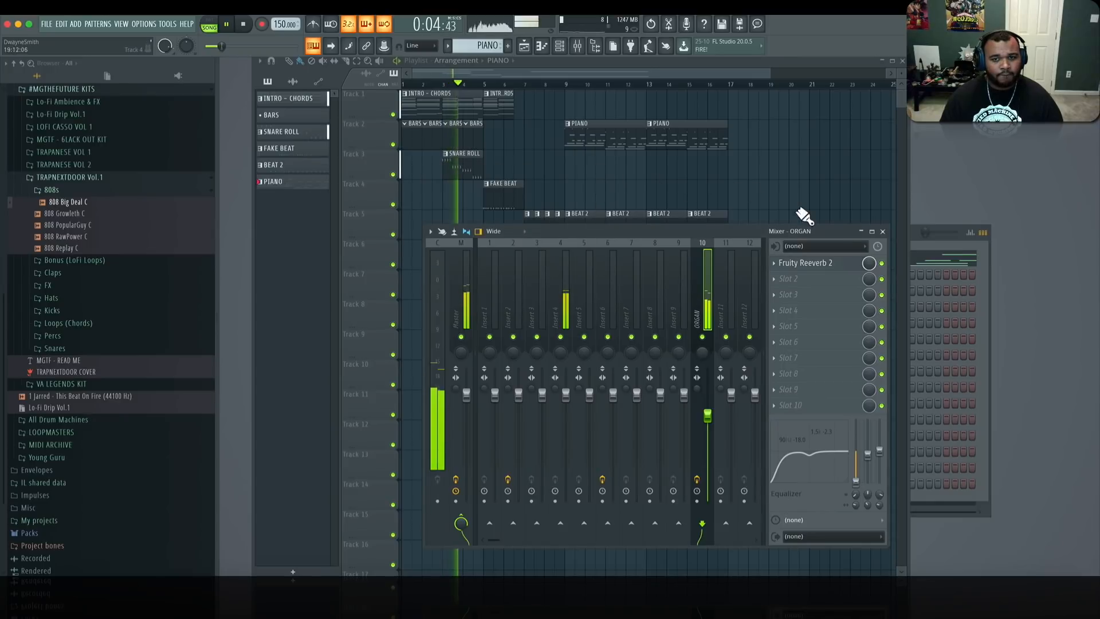
left_click(883, 232)
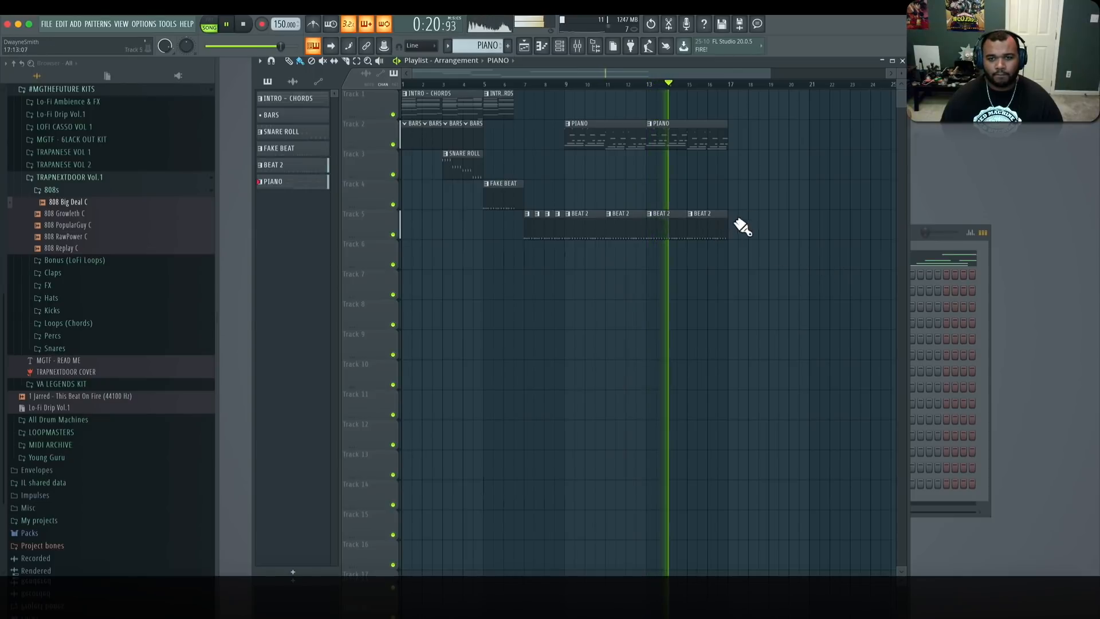
- Place a second SNARE ROLL clip on Track 3 at bar 17 and play the arrangement
left_click(456, 177)
left_click(736, 172)
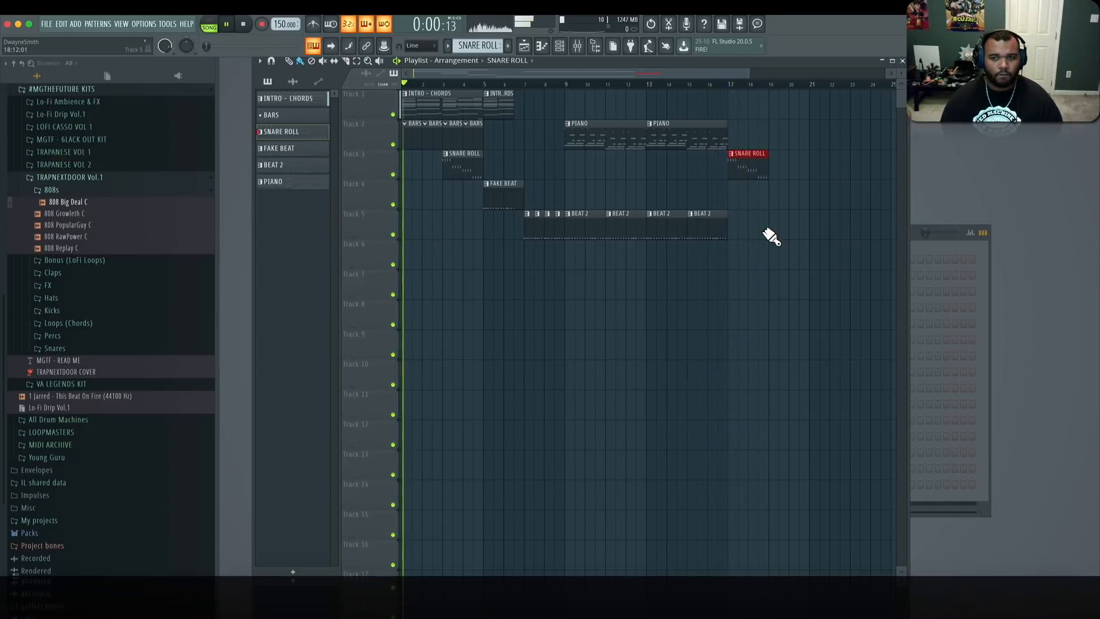
key("space")
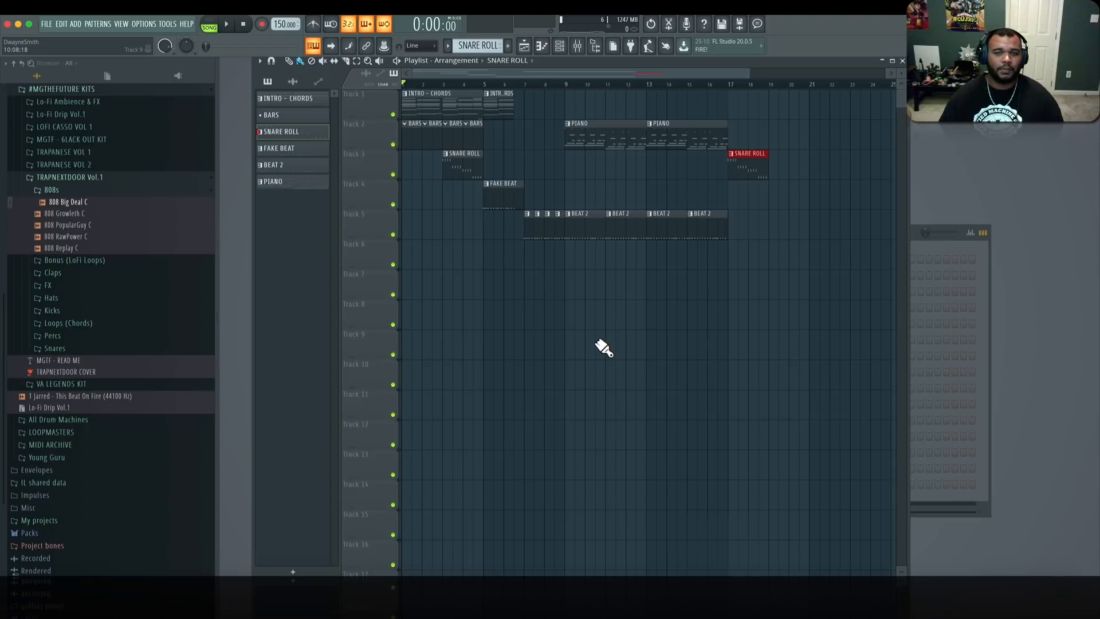
- Switch to Mixed In Key 8, check the tempo and key of Sicko Mode 3, and return to FL Studio
left_click(476, 590)
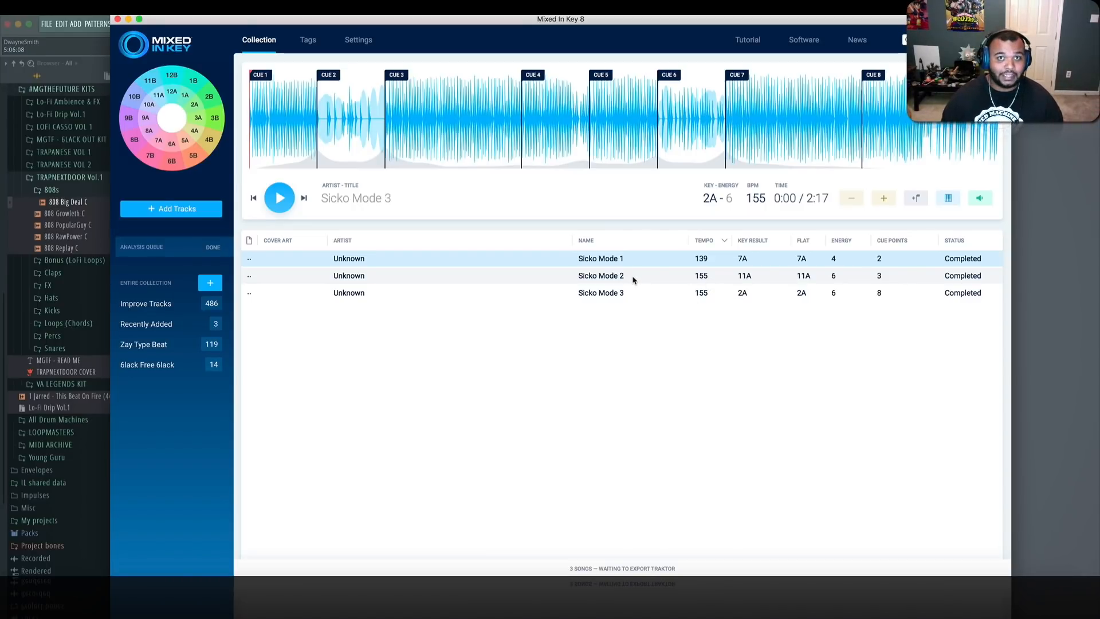
left_click(644, 296)
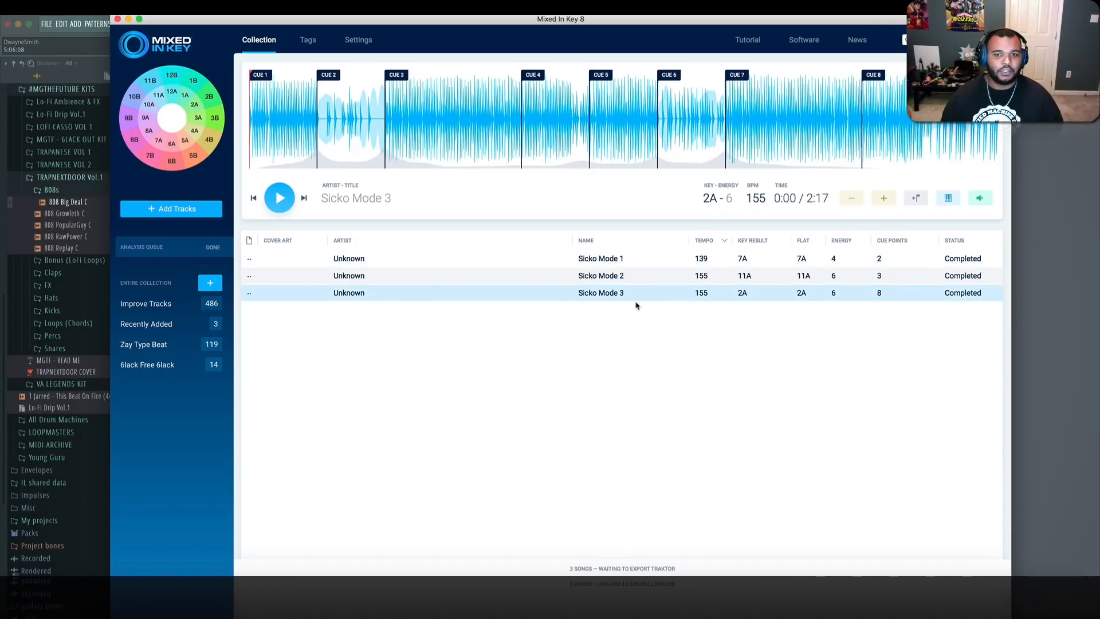
left_click(128, 19)
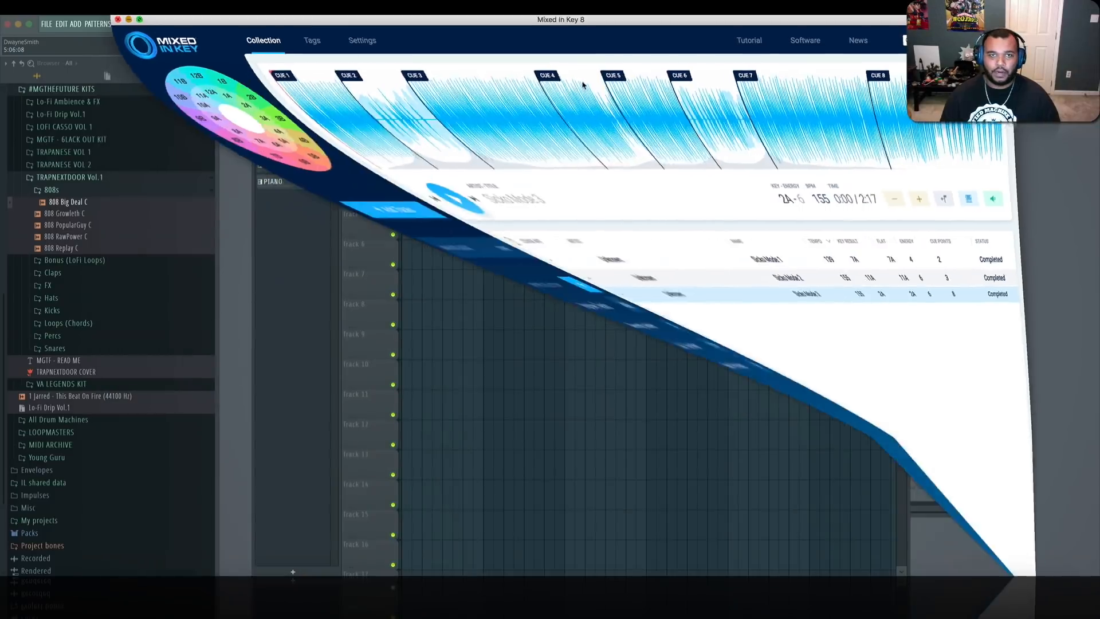